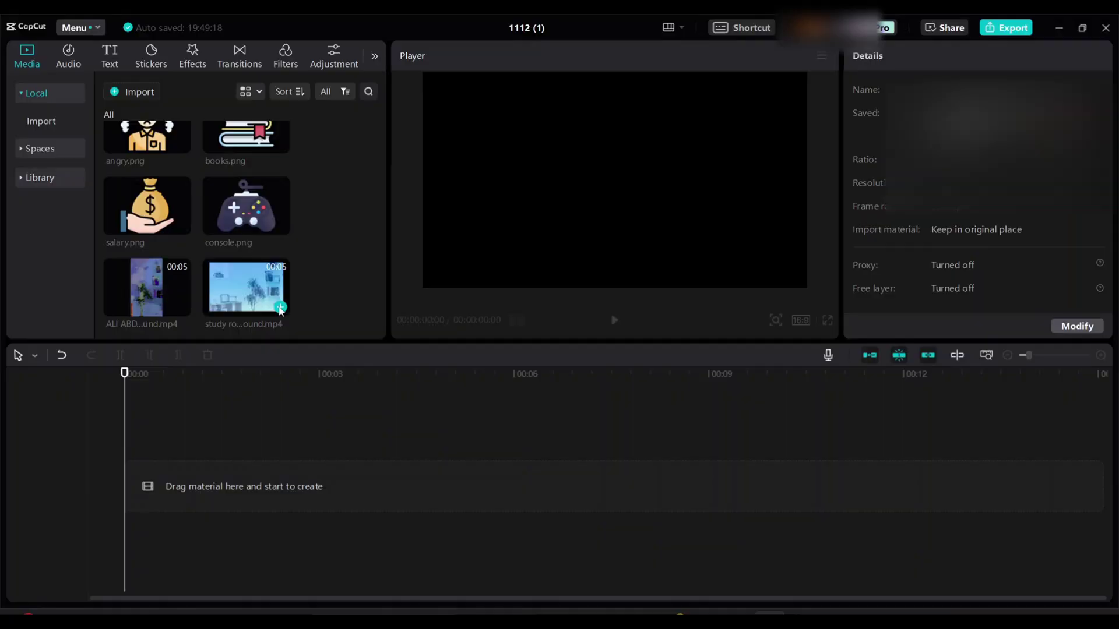
Step: Put the woman photo on an overlay above the study room, auto-cut out and shifted left-up
click(281, 308)
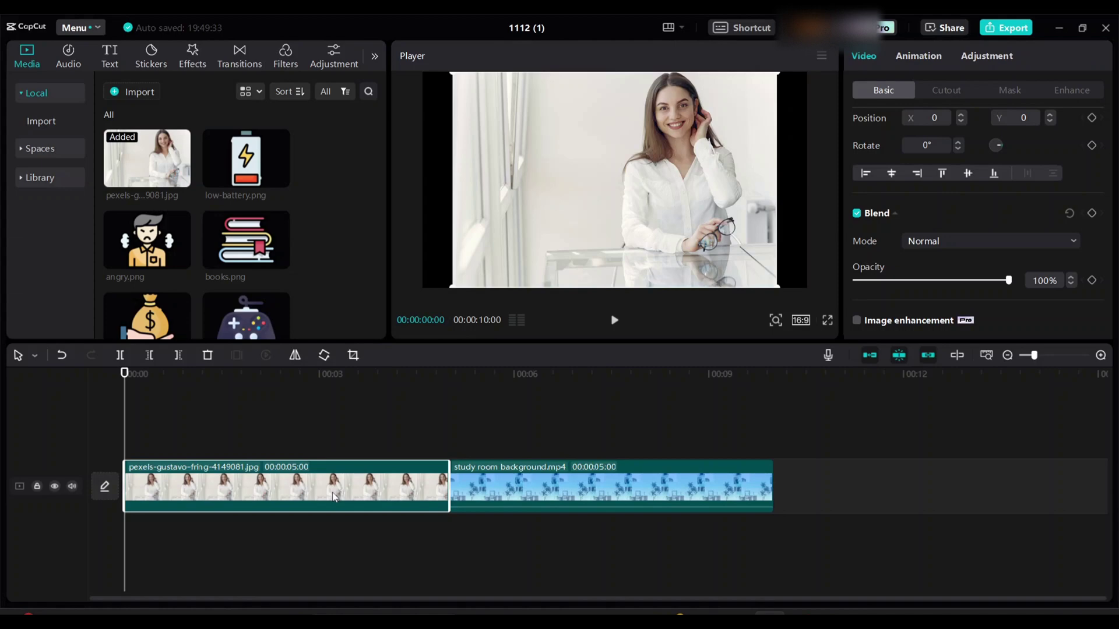
drag(335, 497, 335, 450)
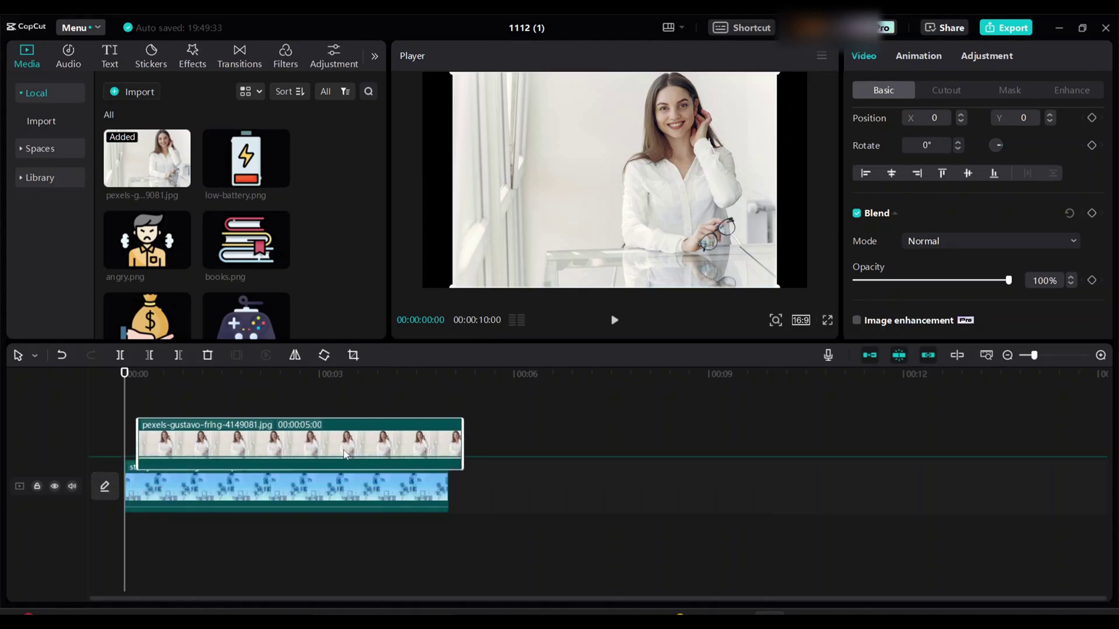
click(948, 93)
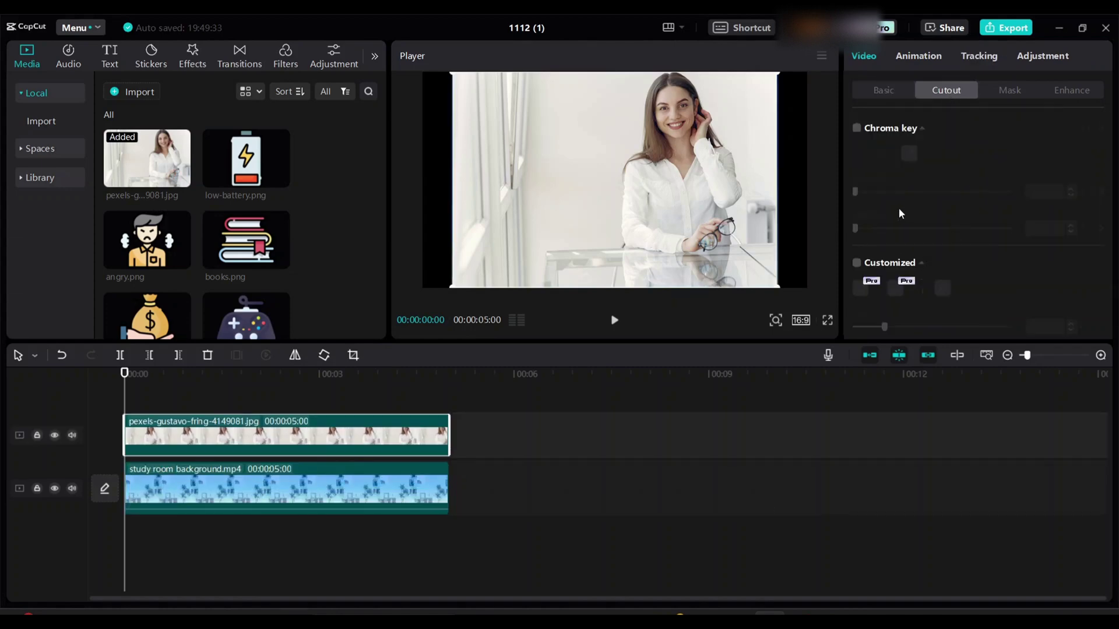
scroll(963, 243, down, 3)
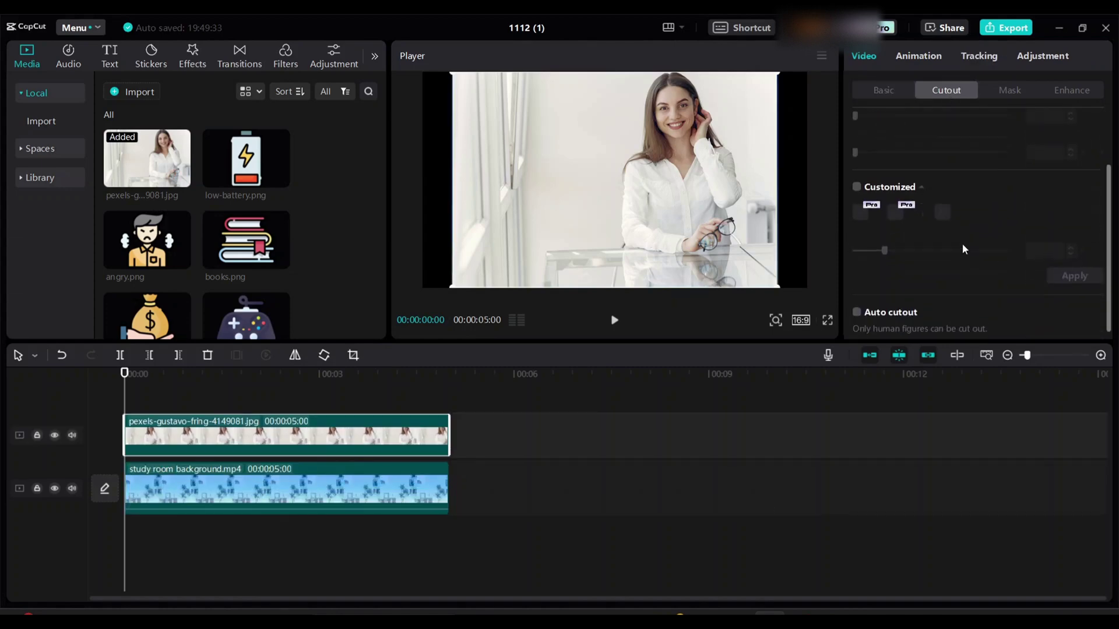
click(858, 306)
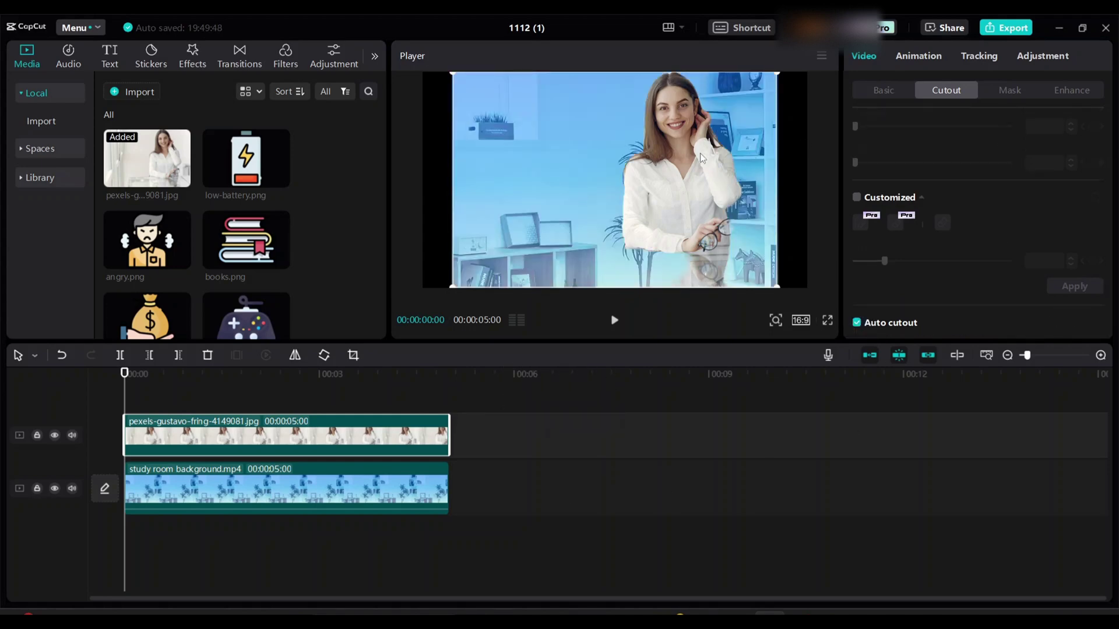
drag(703, 154, 651, 203)
Step: Add the plain white clip from Library > Trending and move it to a new top track
click(21, 93)
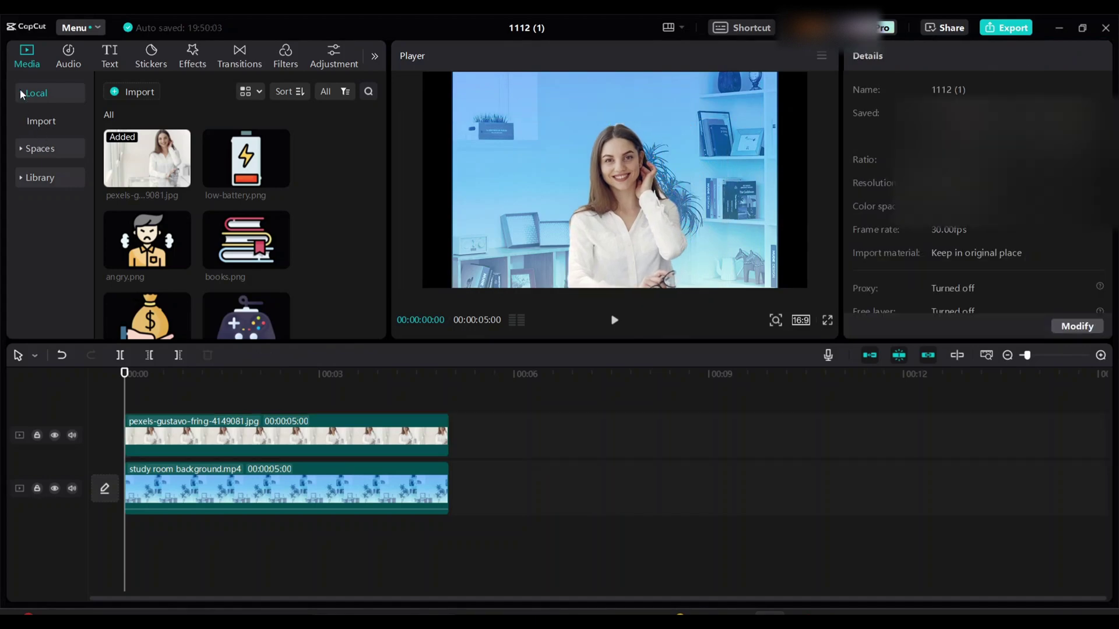
click(40, 177)
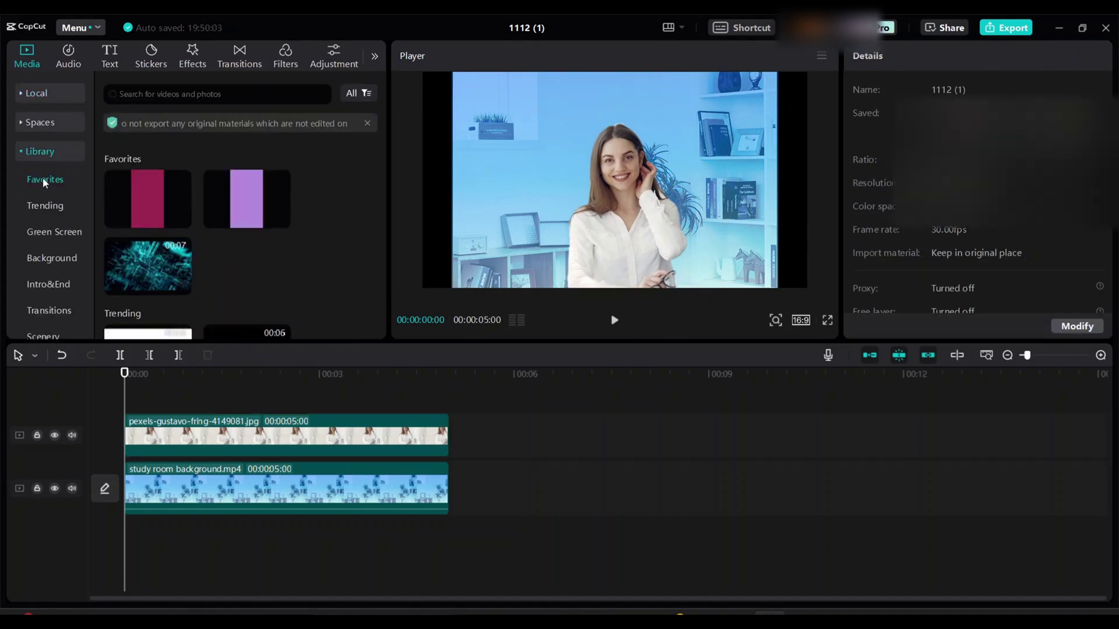
click(55, 207)
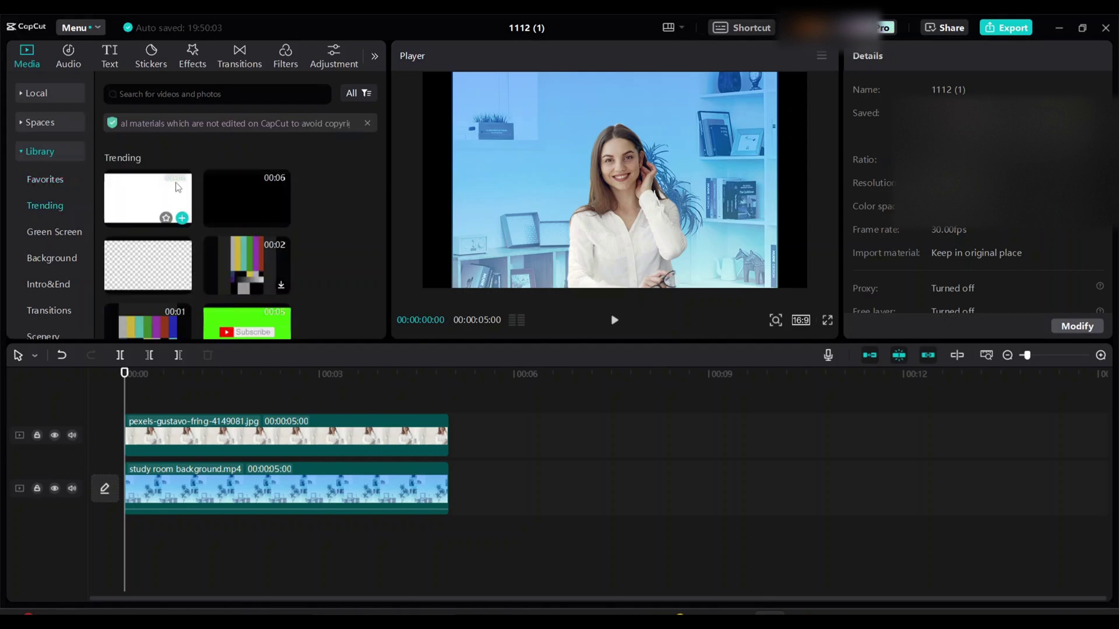
click(182, 217)
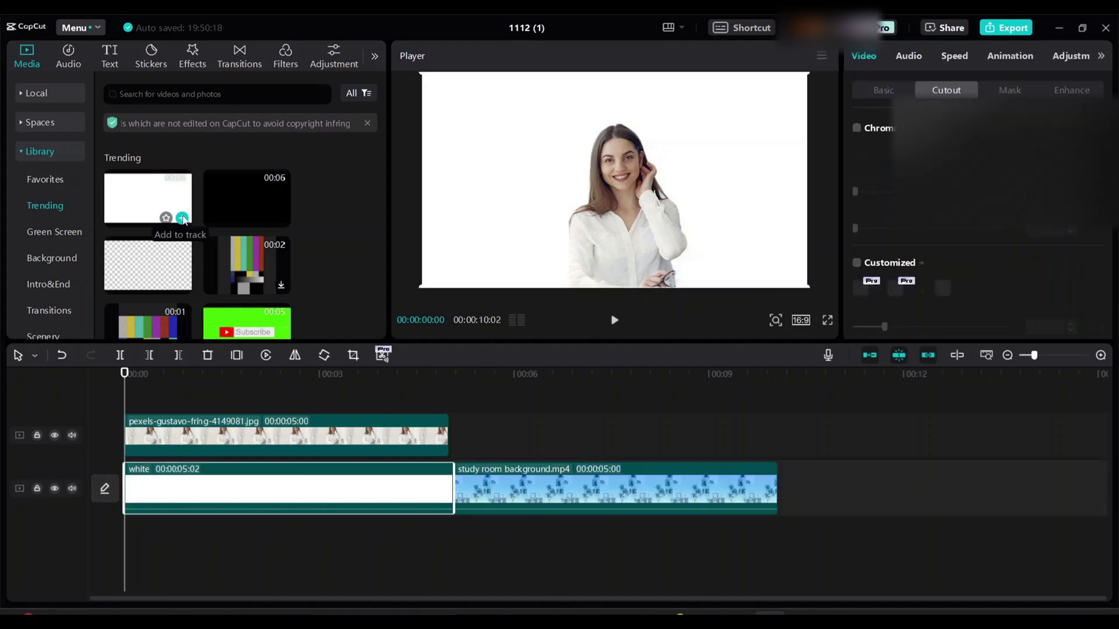
drag(338, 502, 322, 402)
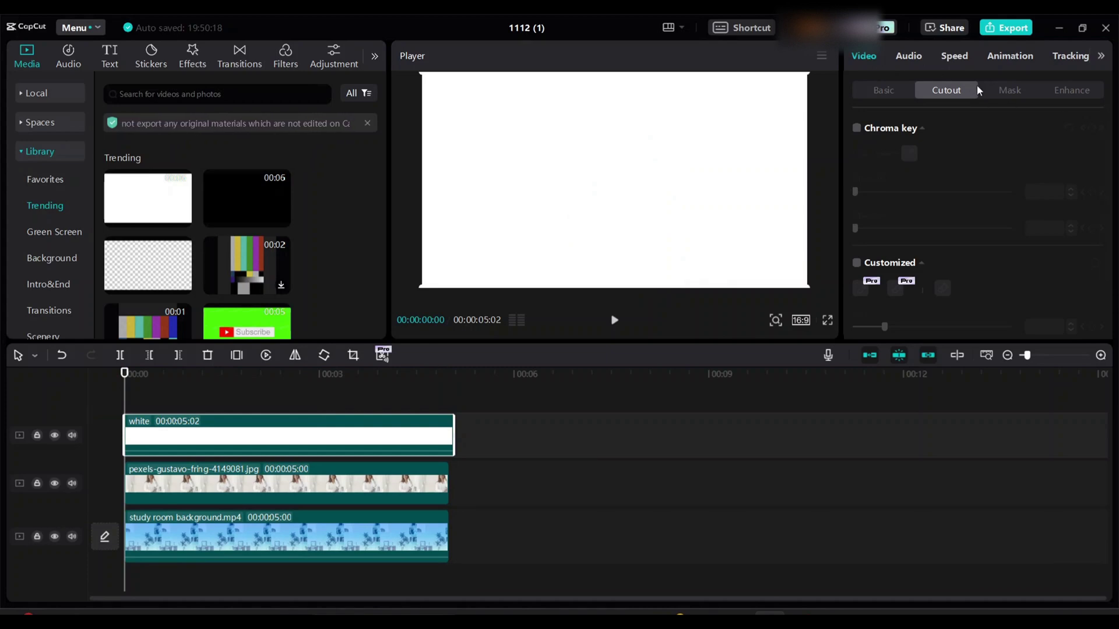
Step: Apply a Circle mask to the white clip with width and height set to 250
click(1020, 93)
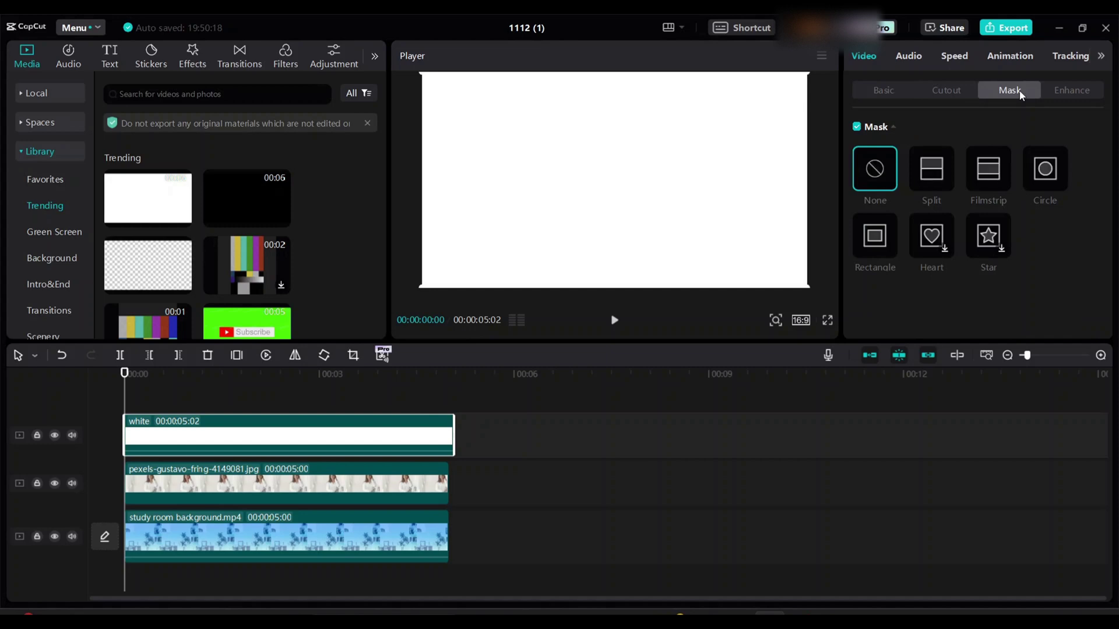
click(1046, 179)
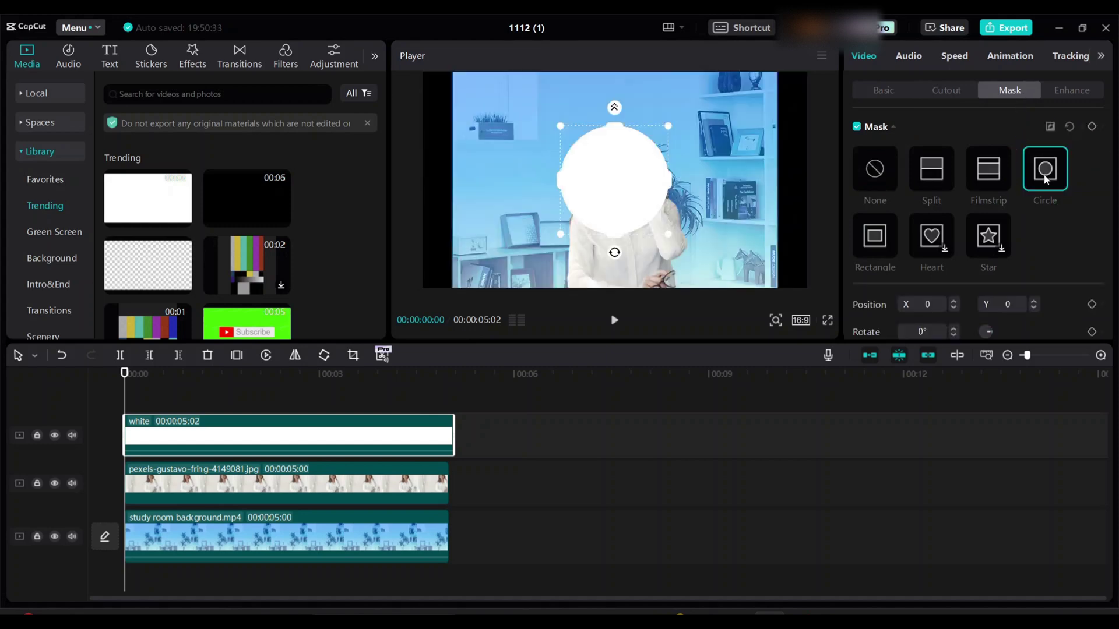
scroll(1002, 286, down, 2)
double_click(927, 306)
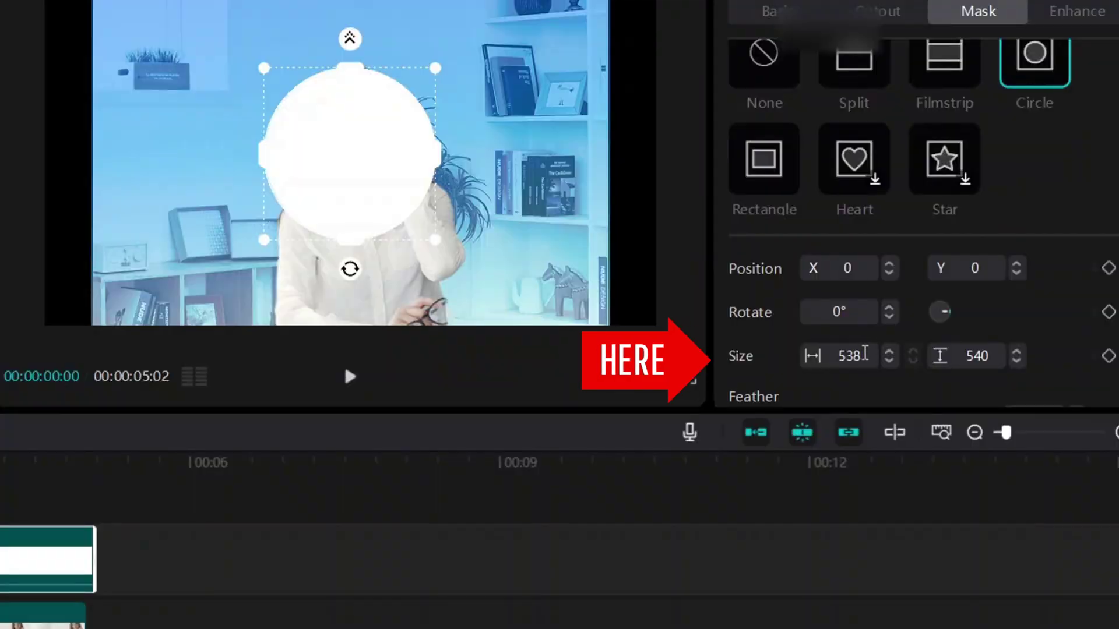
key(BackSpace)
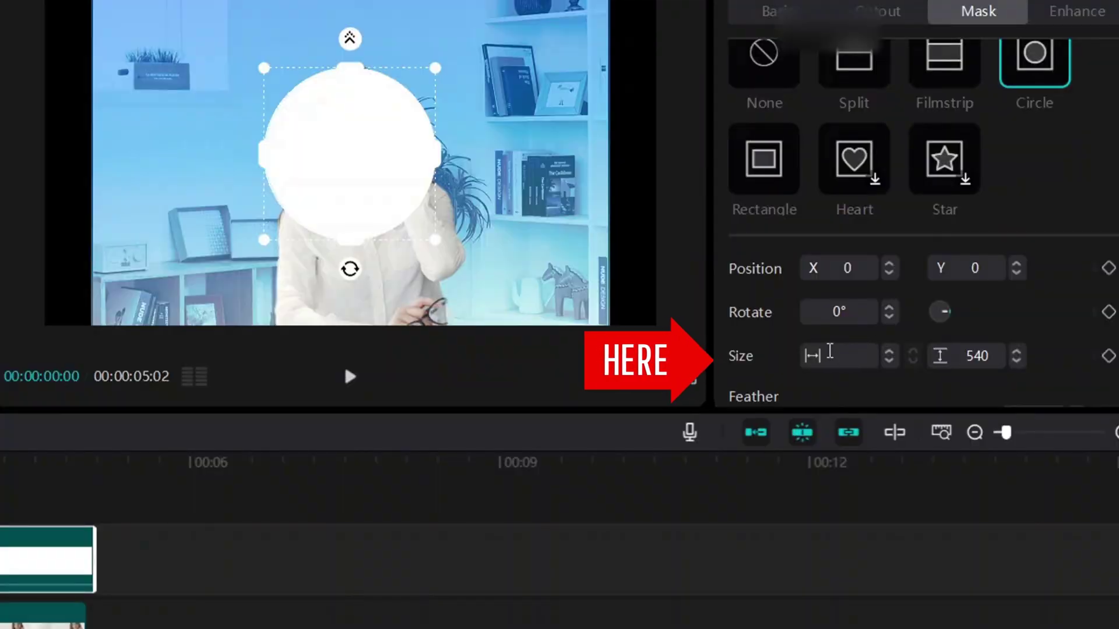
text(25)
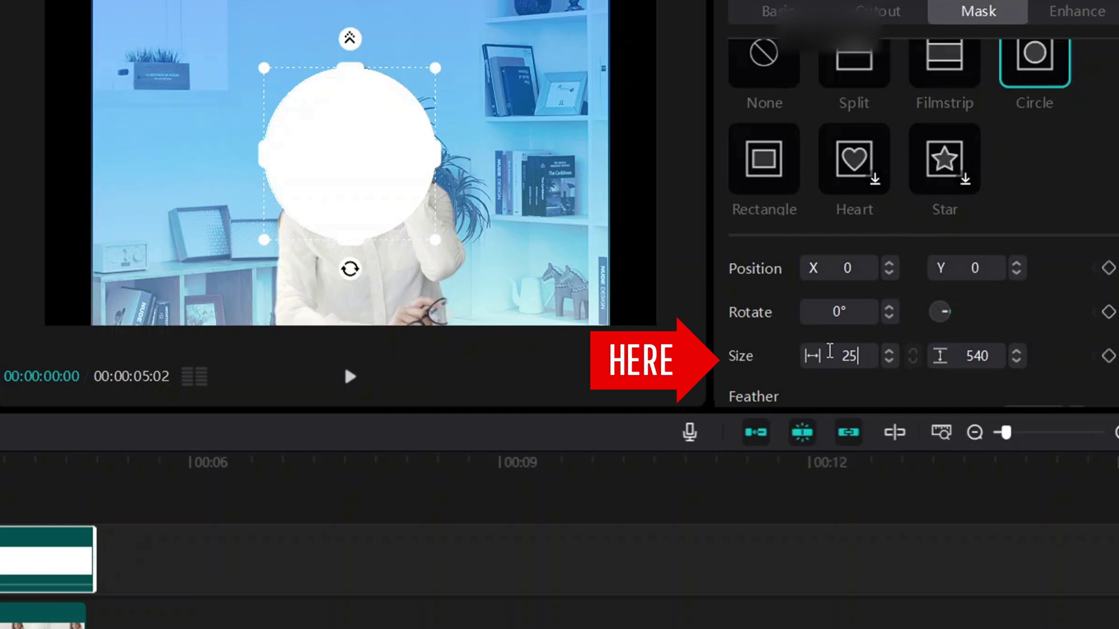
text(0)
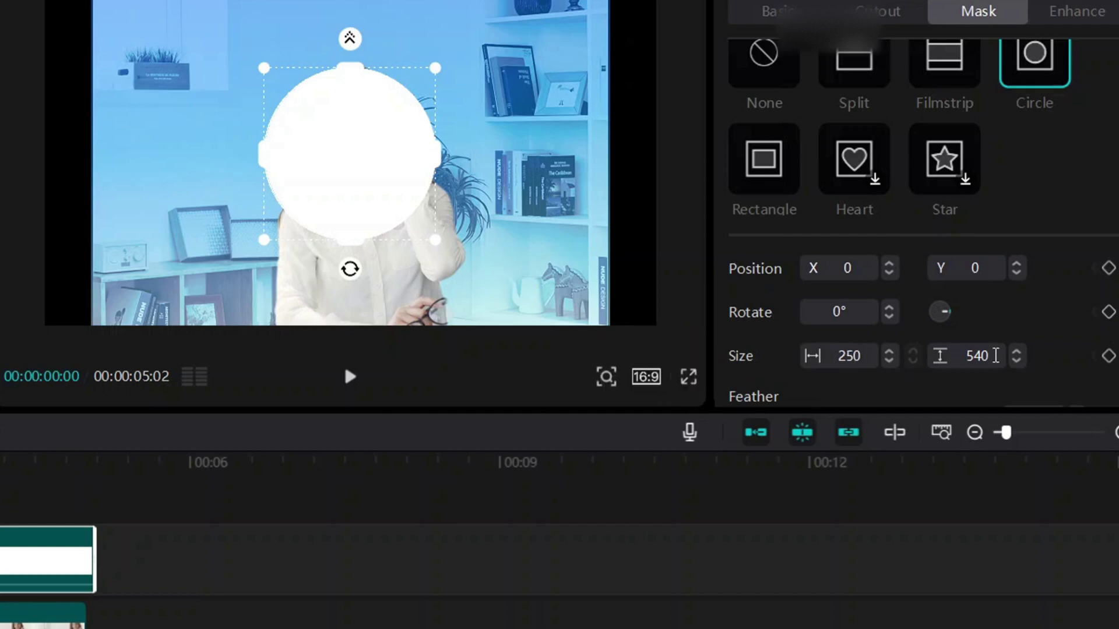
double_click(971, 357)
key(BackSpace)
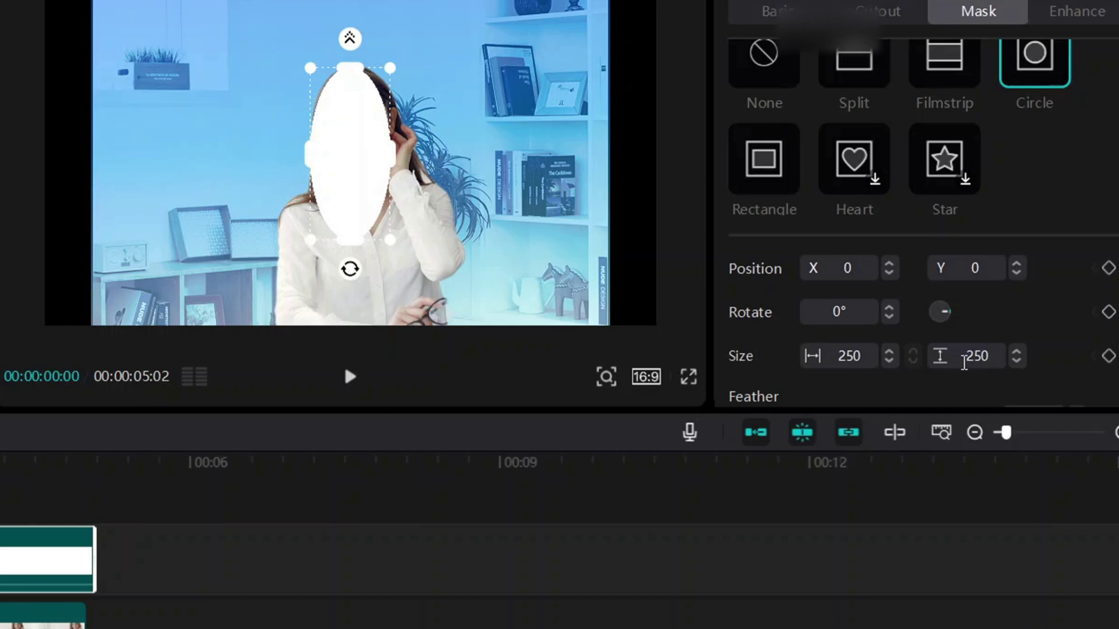
key(Return)
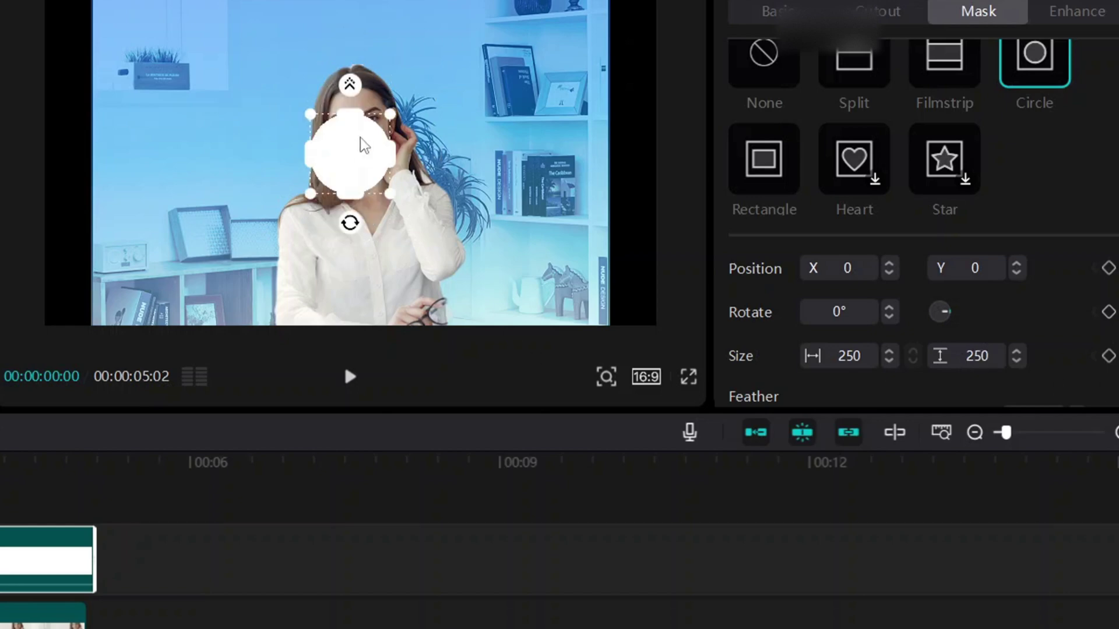
scroll(883, 172, up, 2)
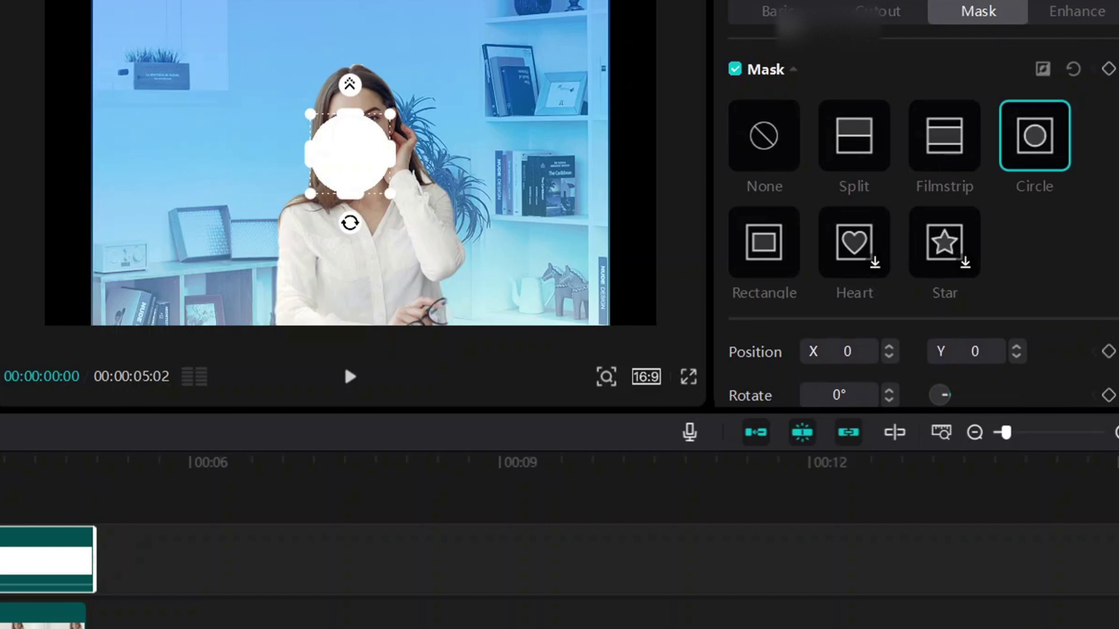
Step: Select the white circle clip so it can be dragged to the lower-left corner
click(357, 175)
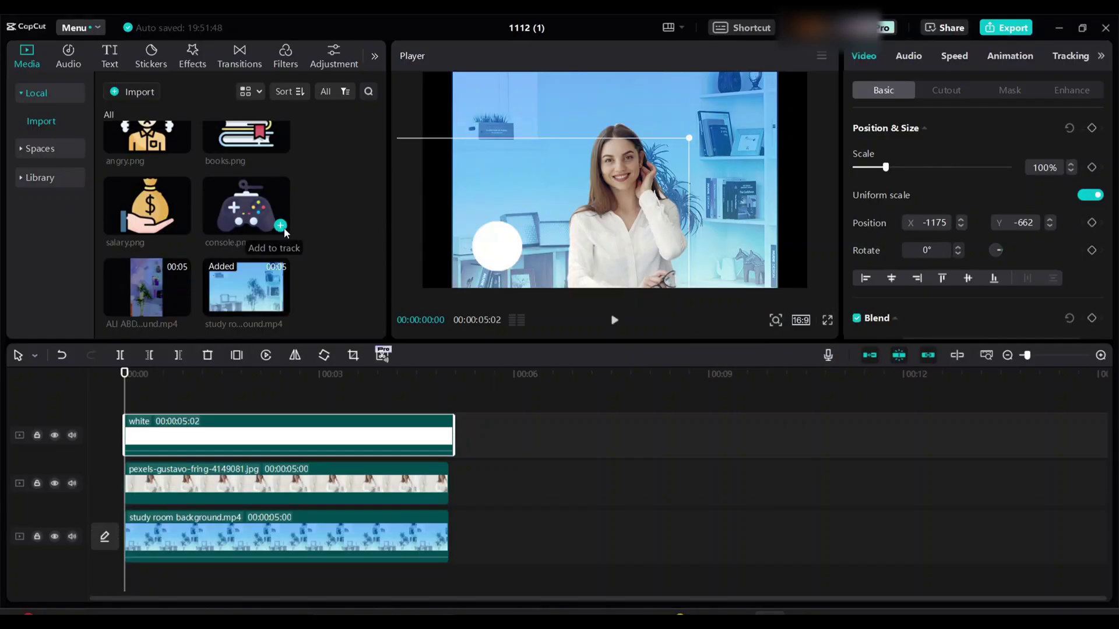
Step: Add console.png on a new top track, scaled to 20%, and place it on the white circle
click(284, 231)
drag(370, 555, 357, 402)
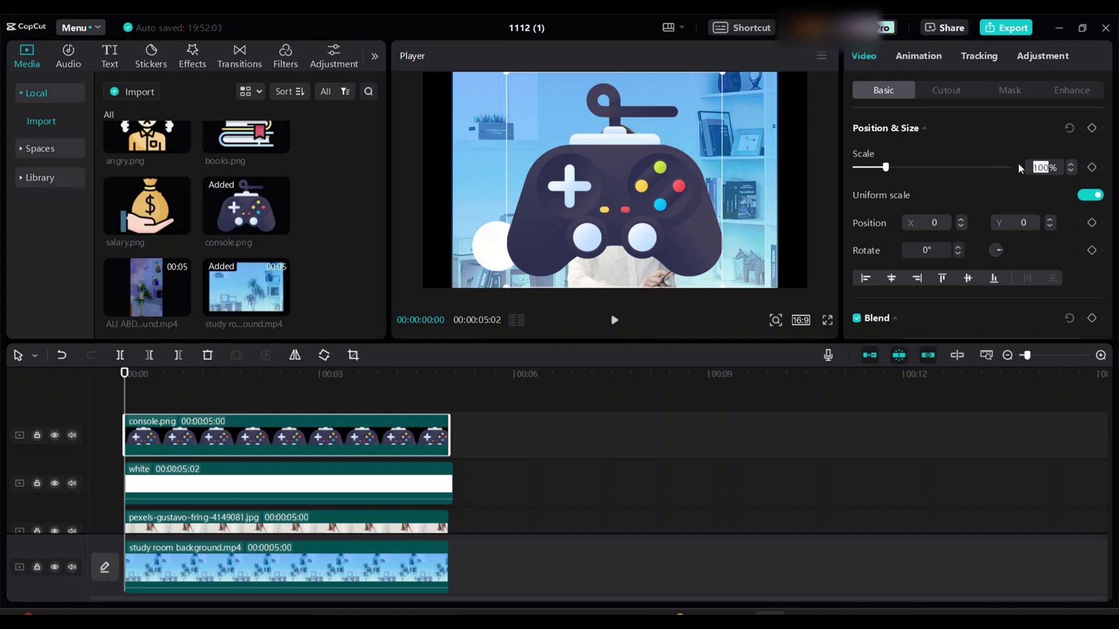
text(20)
key(Return)
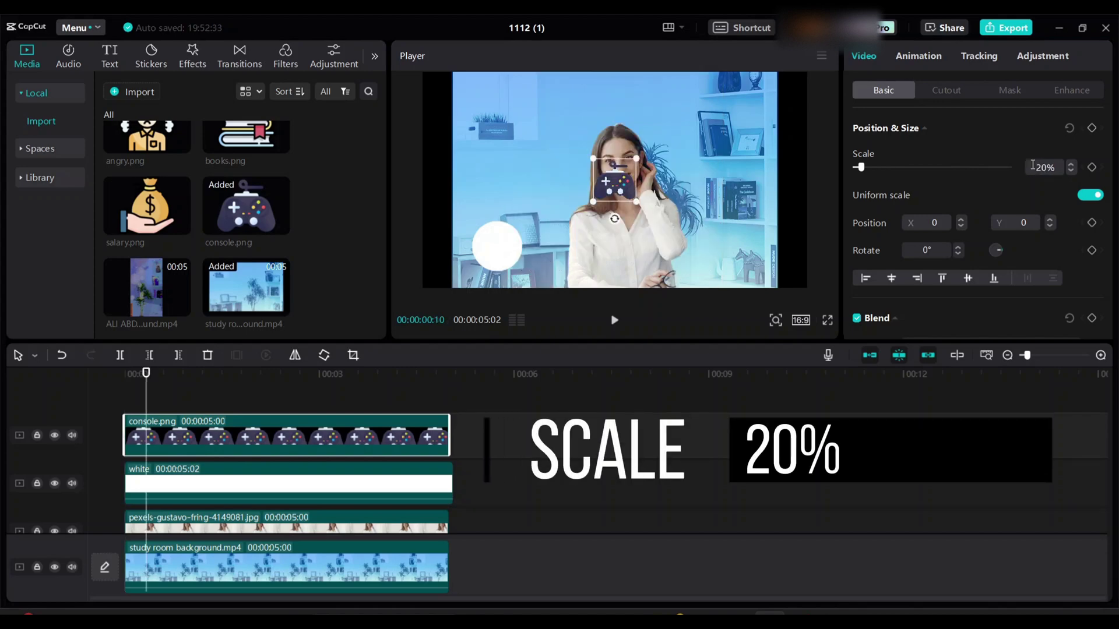
drag(633, 186, 507, 249)
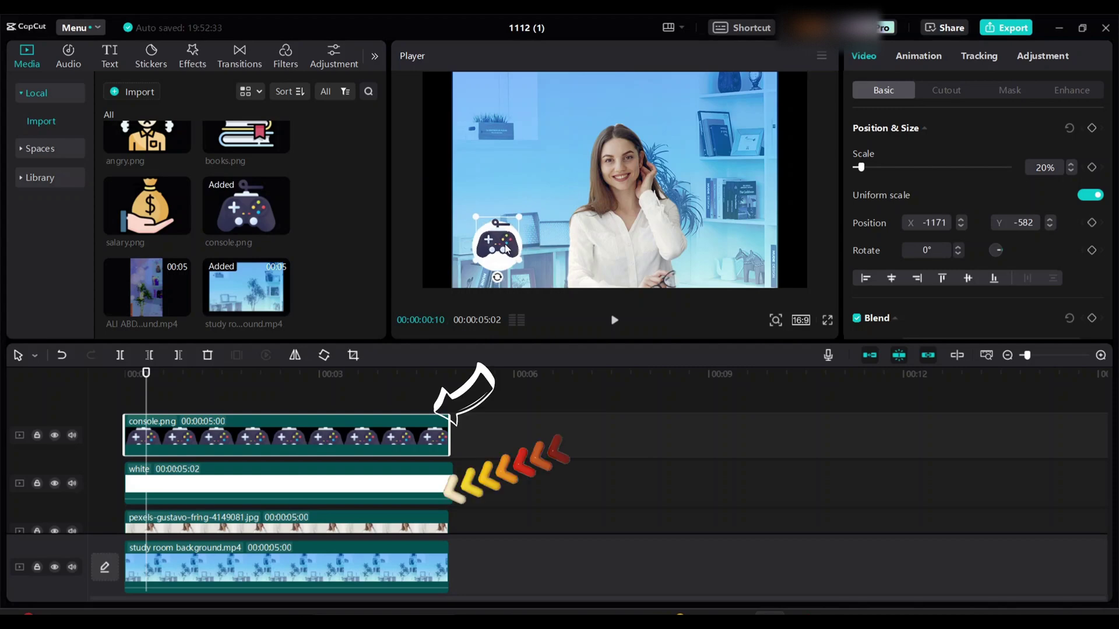
Step: Paste a copy of the white circle onto the top track at 0 and move it higher in frame
click(397, 483)
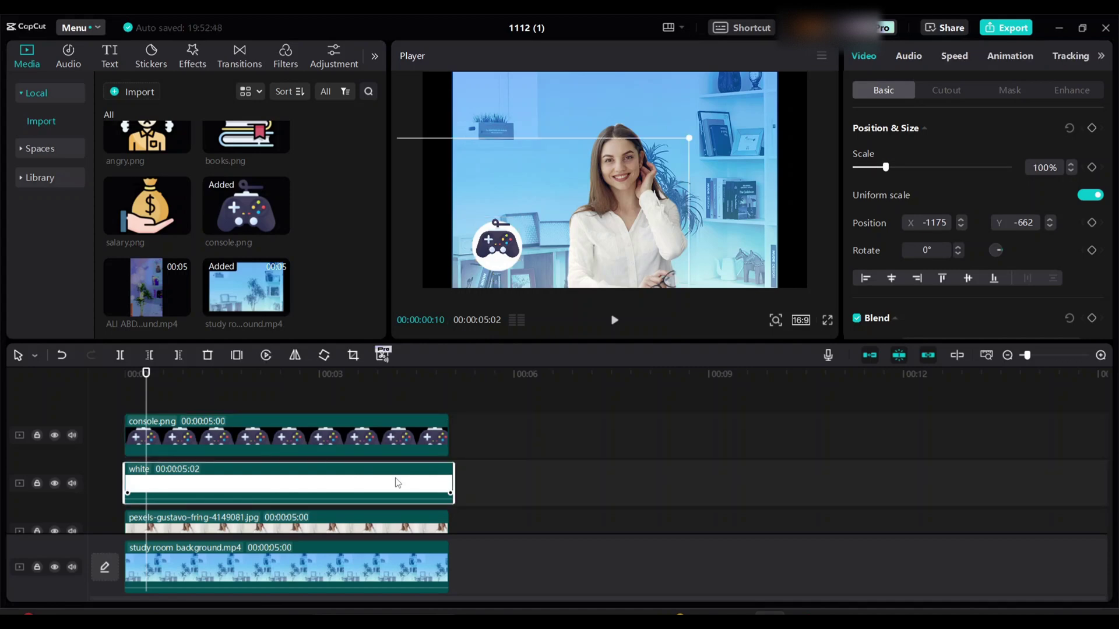
click(323, 402)
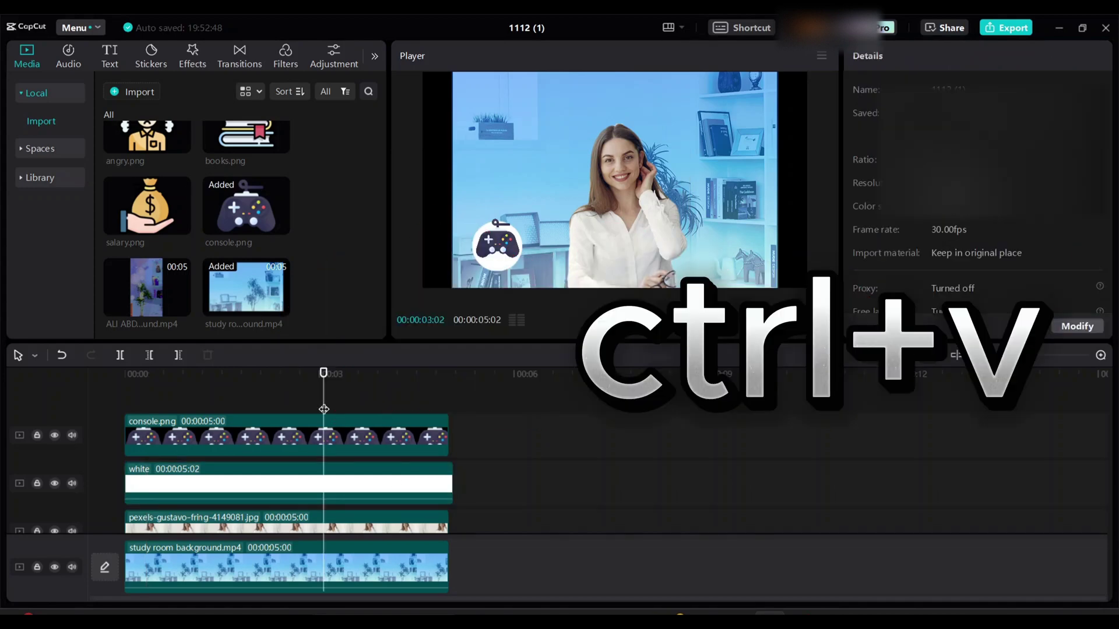
key(ctrl+v)
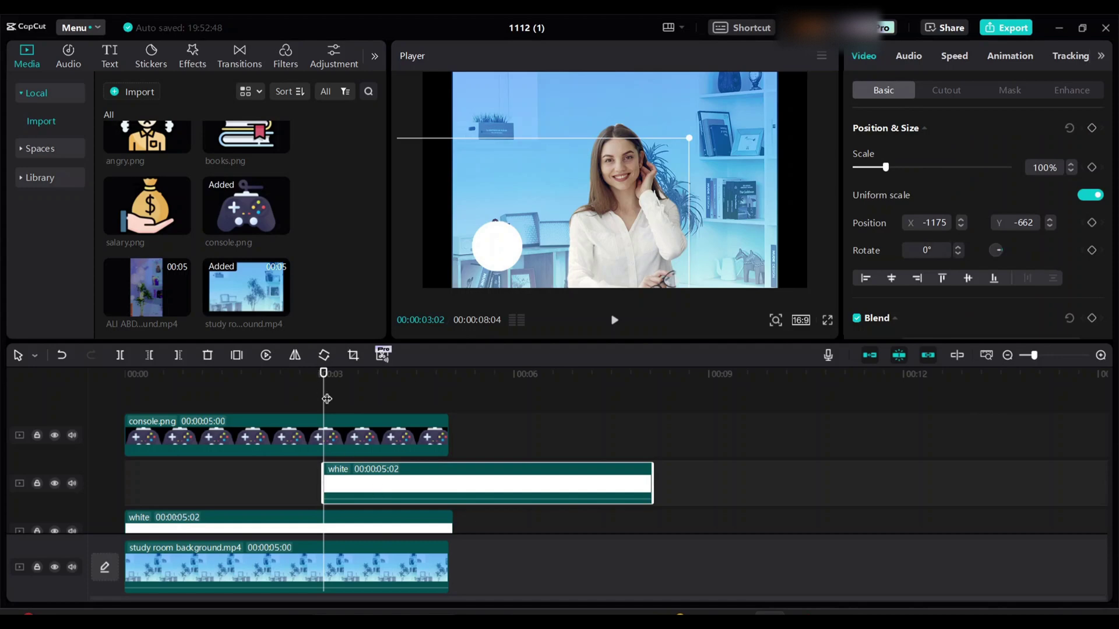
key(Home)
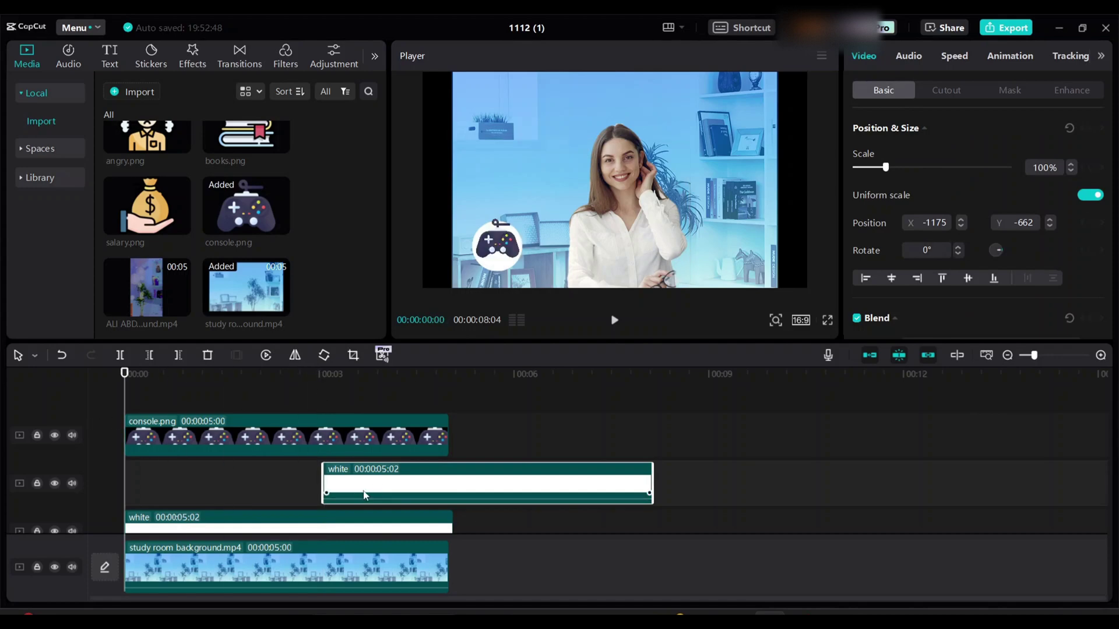
drag(363, 495, 174, 439)
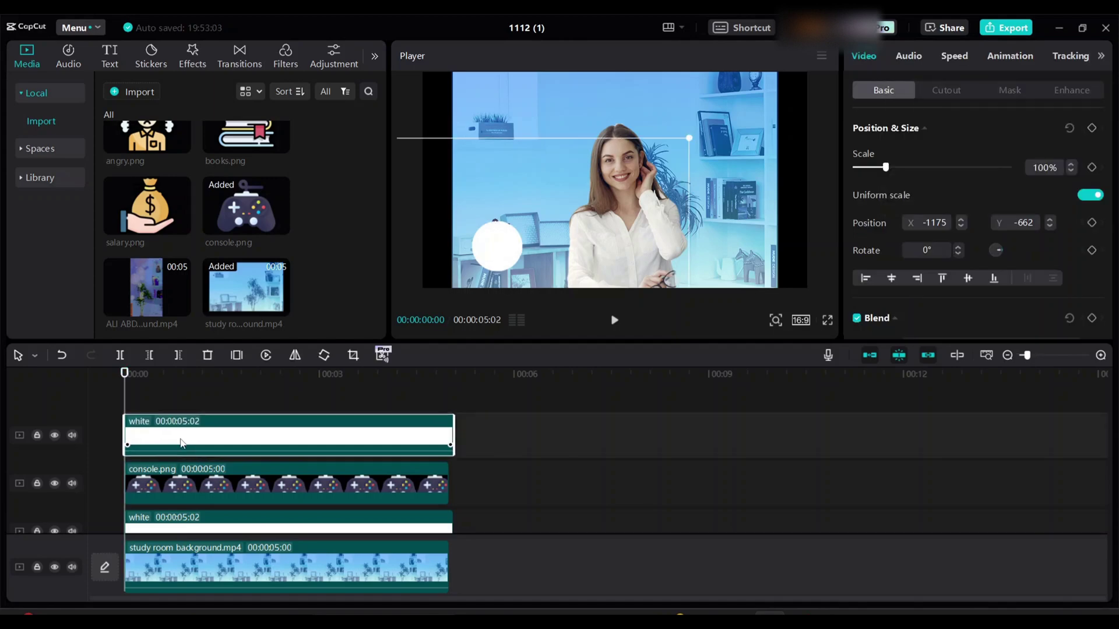
drag(540, 244, 557, 183)
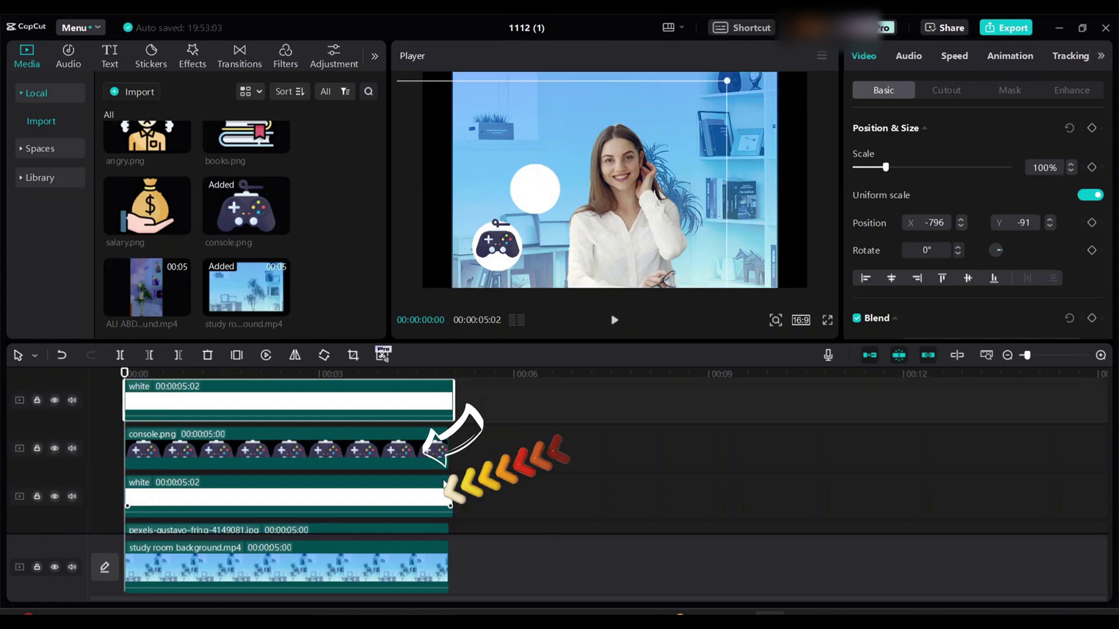
Step: Combine the gamepad icon and its white circle into one compound clip with Alt+G
click(428, 459)
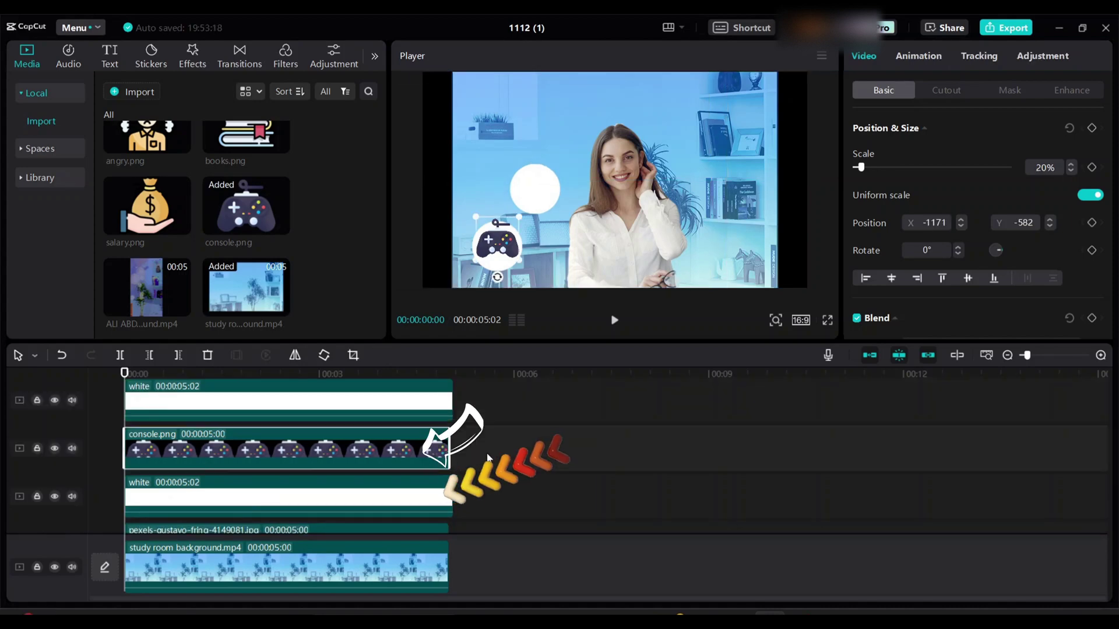
ctrl+click(440, 498)
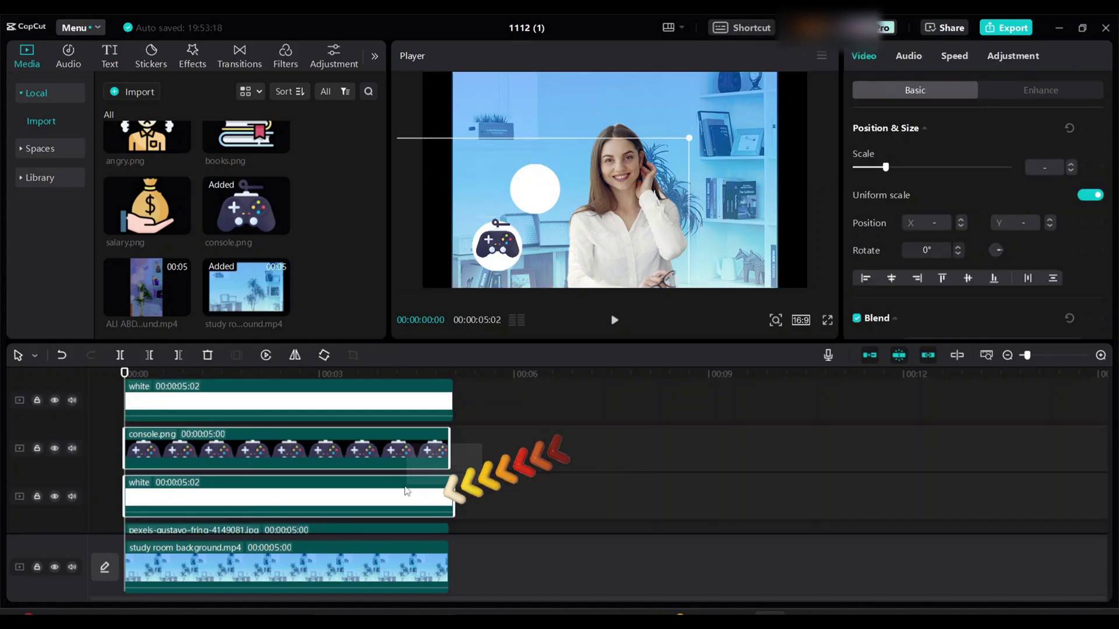
key(alt+g)
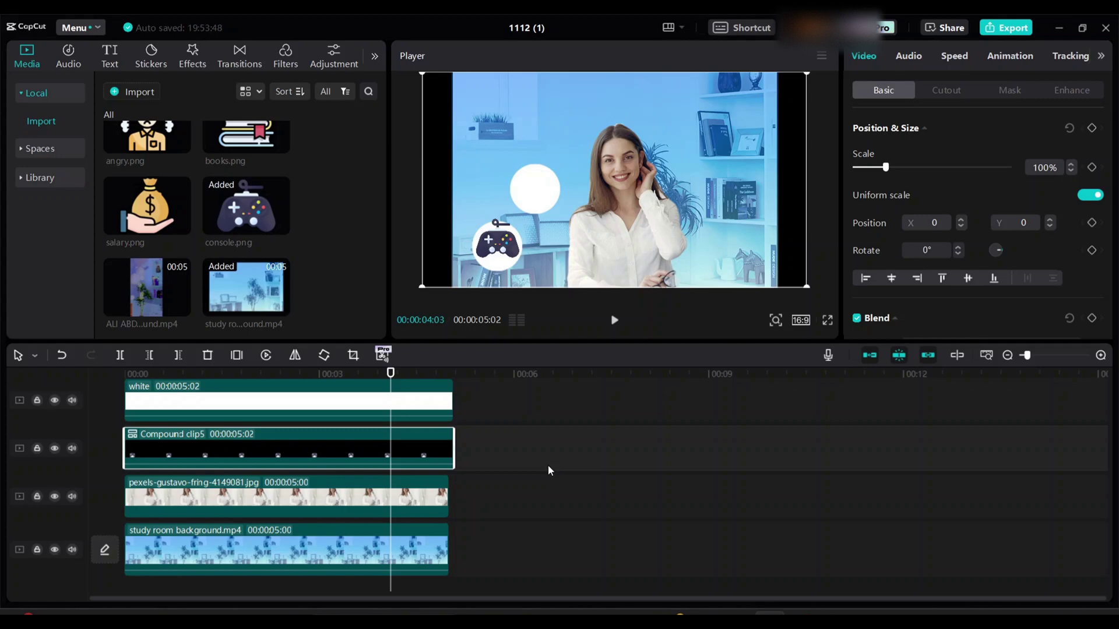
drag(502, 269, 500, 272)
scroll(388, 443, up, 2)
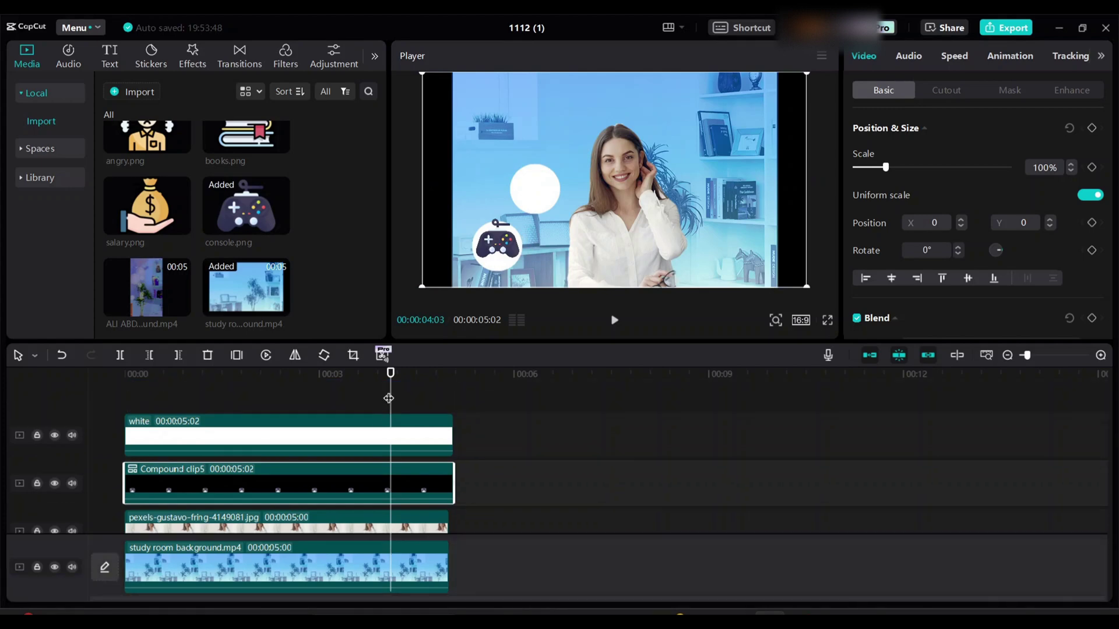
drag(389, 398, 105, 453)
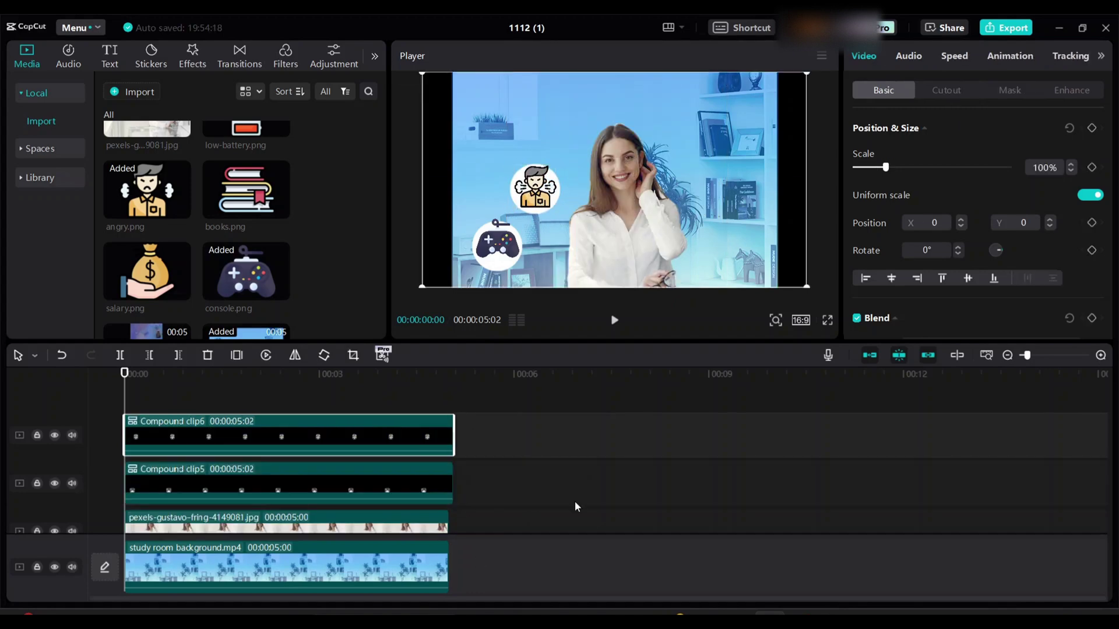
Step: Add the battery, reader, envelope, money bag and books icons on circles around the woman
click(61, 355)
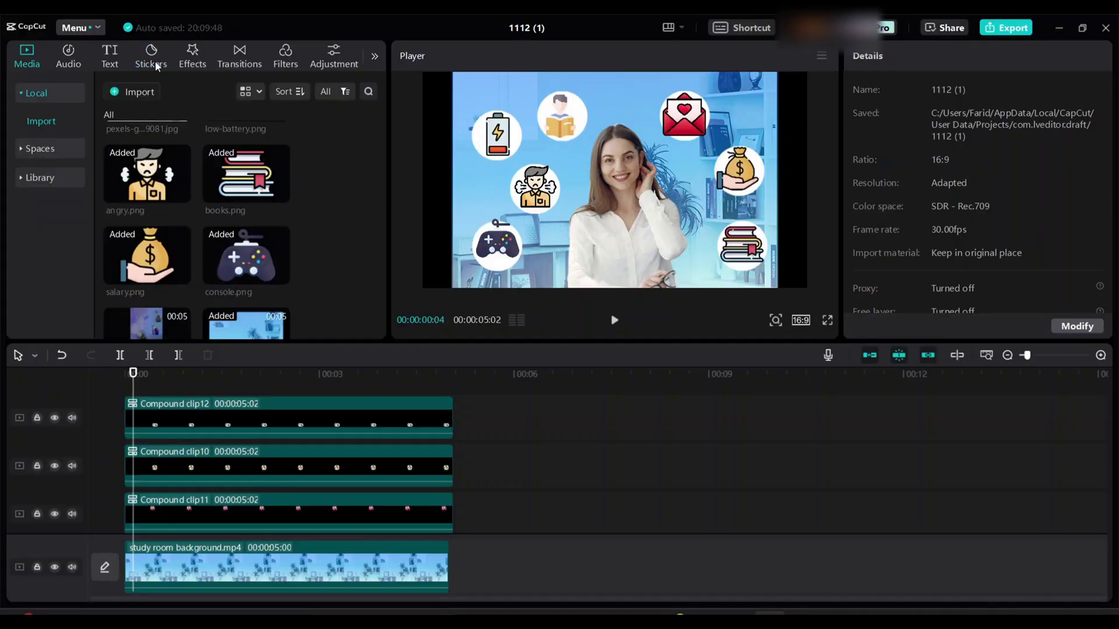
Step: Add the red X sticker from Stickers > Emphasis to the timeline
click(156, 66)
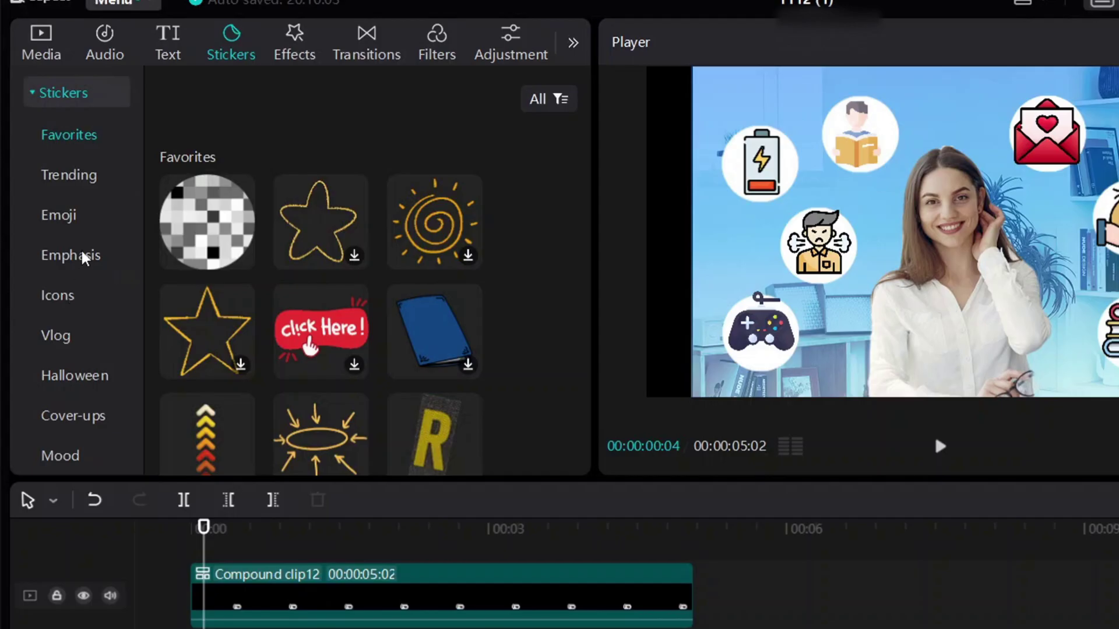
click(54, 195)
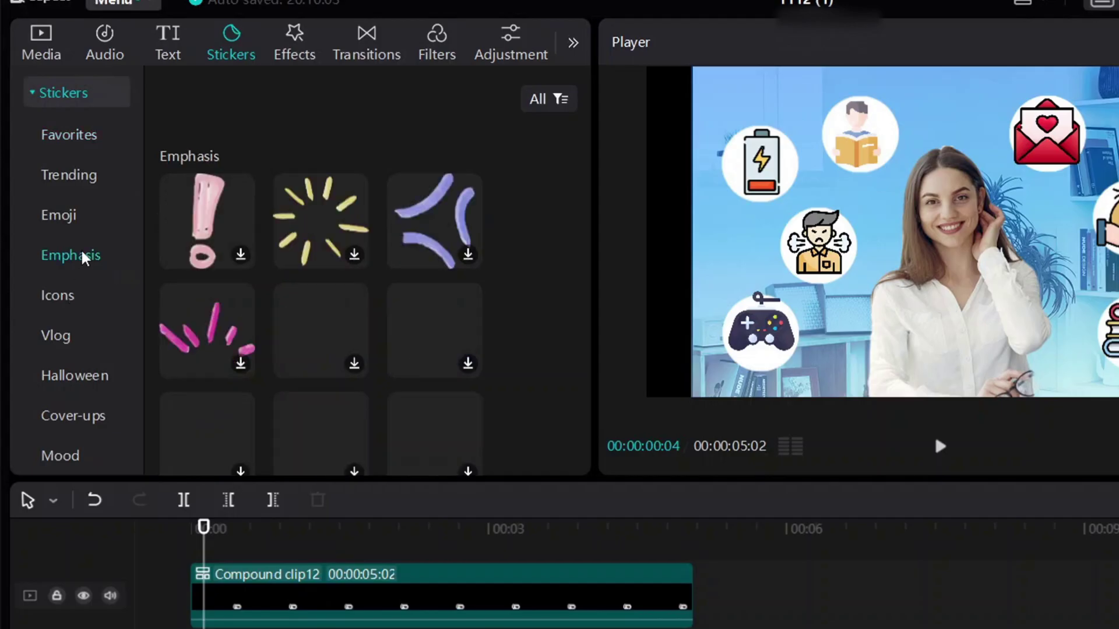
scroll(428, 367, down, 5)
scroll(429, 367, down, 5)
scroll(427, 368, down, 5)
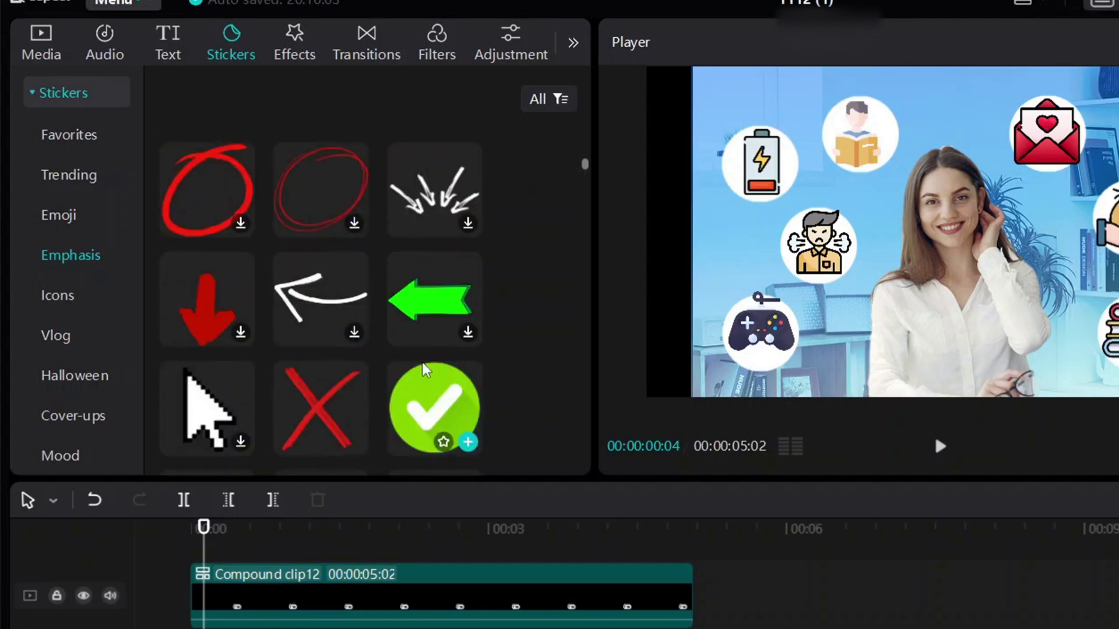
scroll(425, 370, down, 2)
scroll(425, 370, down, 2)
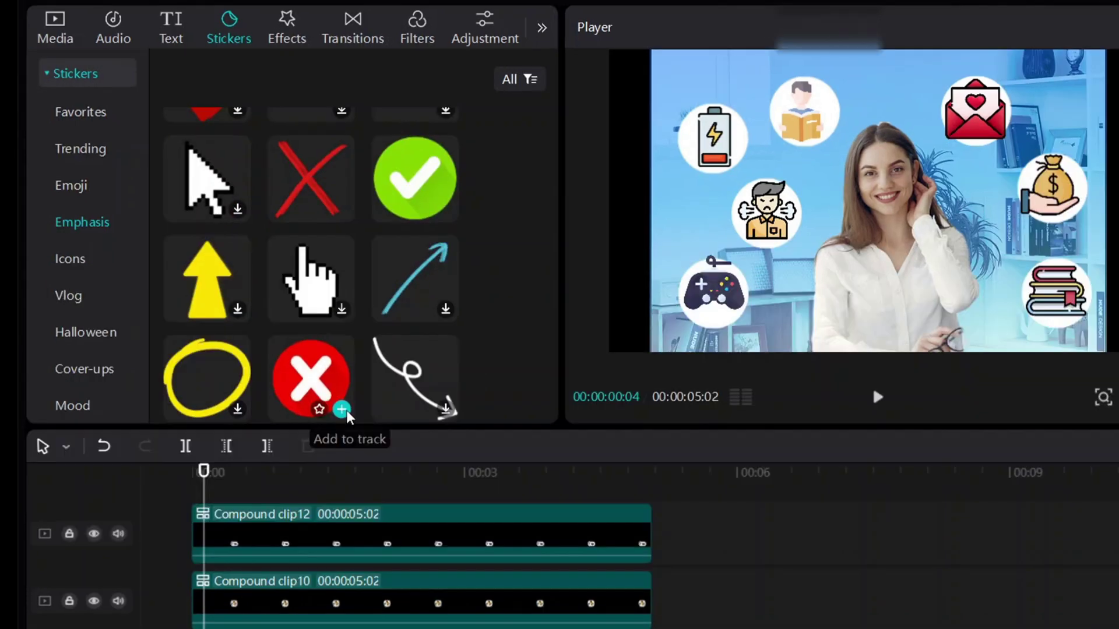
mouse_move(320, 426)
click(342, 410)
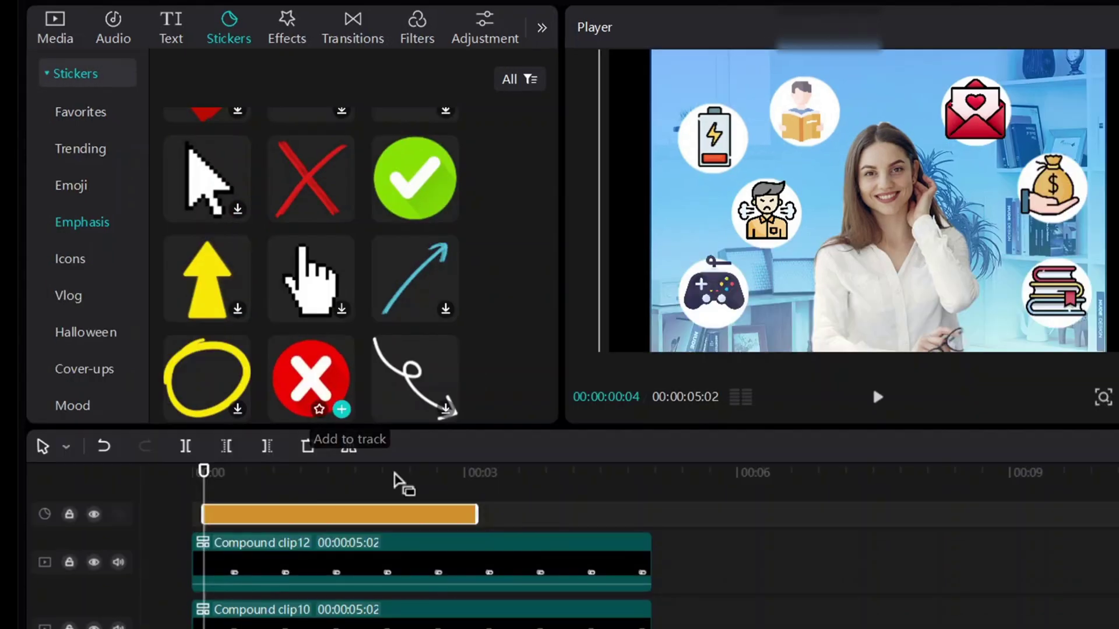
Step: Align the red X sticker to start at zero and last five seconds
drag(200, 493, 187, 496)
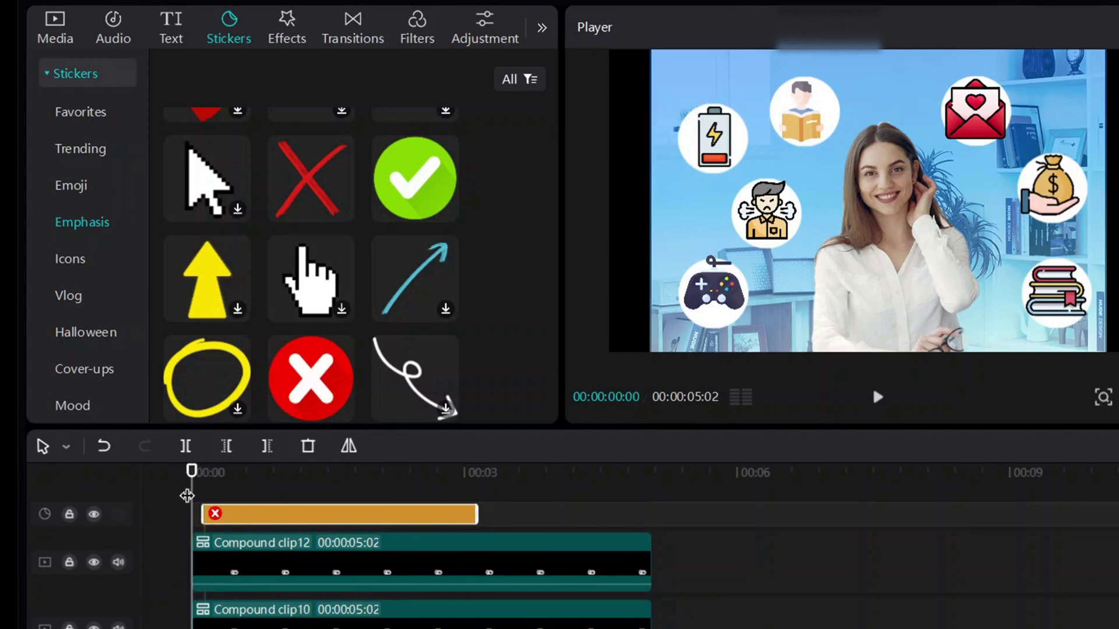
drag(238, 522, 228, 522)
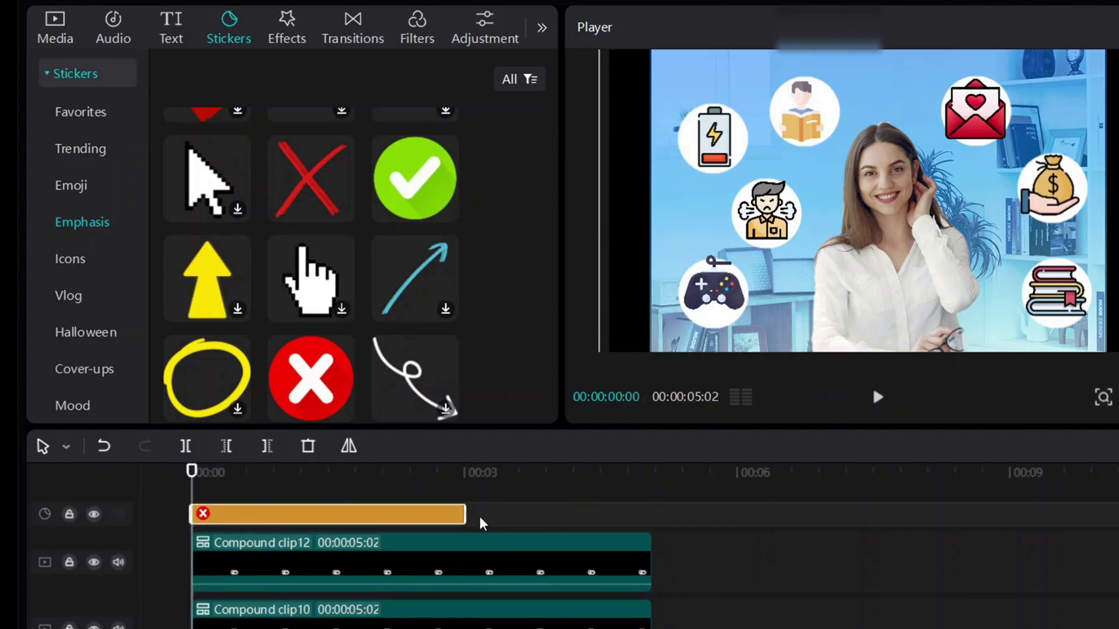
drag(467, 512, 647, 512)
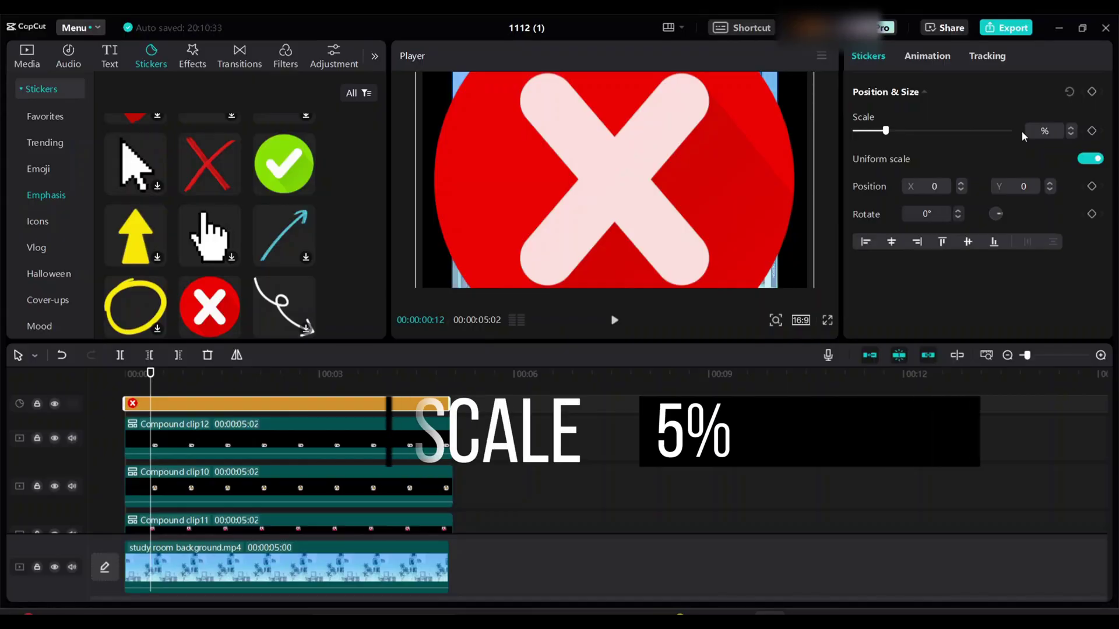
text(5)
Step: Shrink the X to 5%, place it on the gamepad, and duplicate it starting at zero
key(Return)
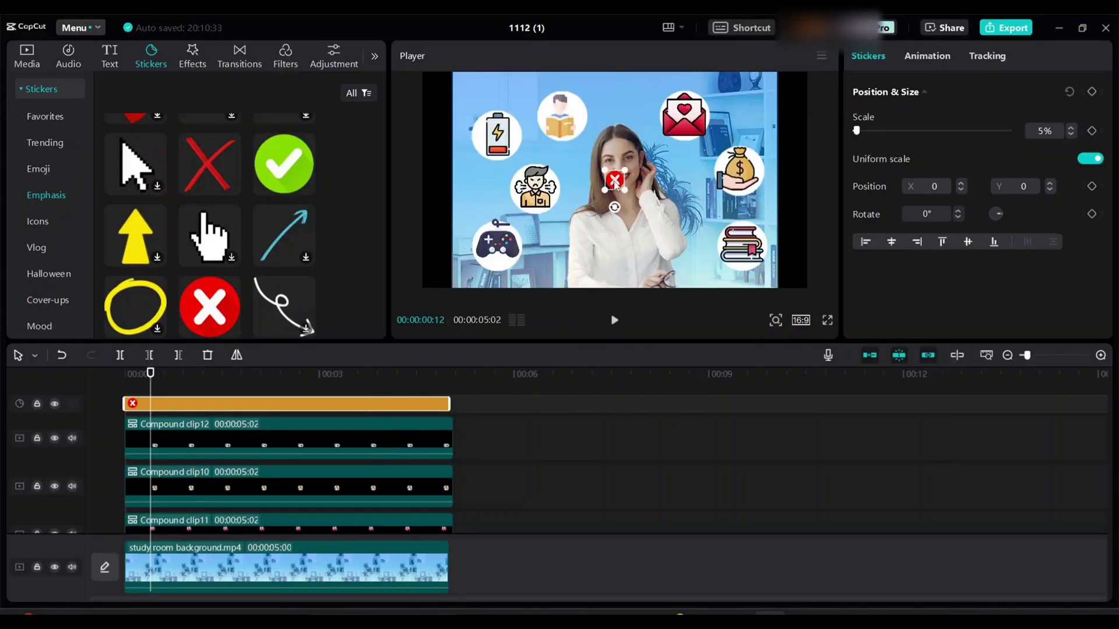
drag(615, 184, 514, 269)
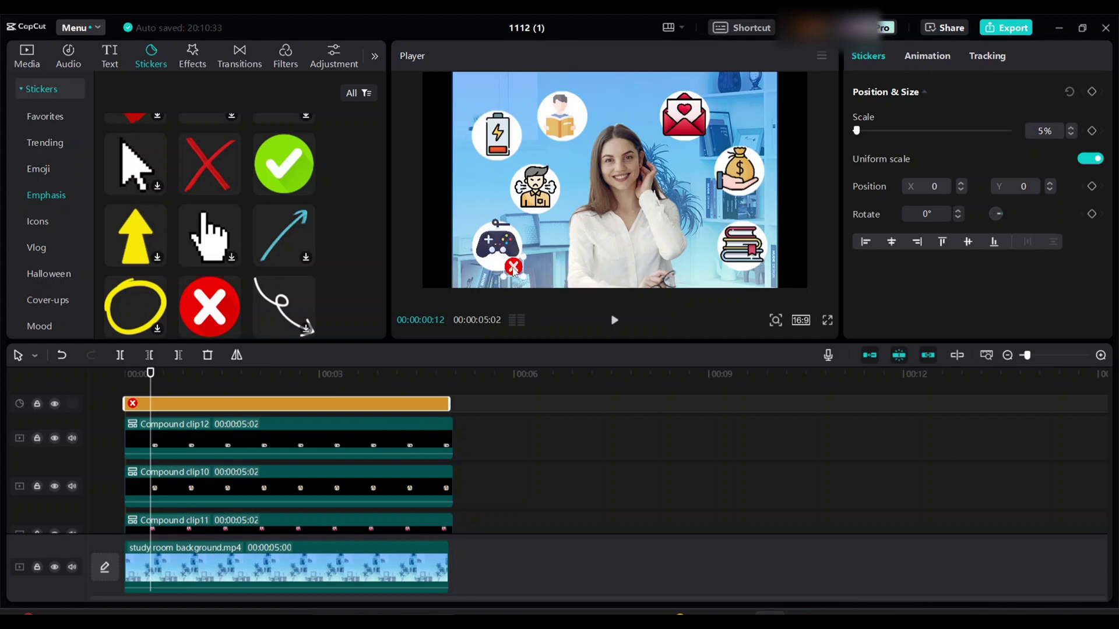
key(ctrl+c)
key(ctrl+v)
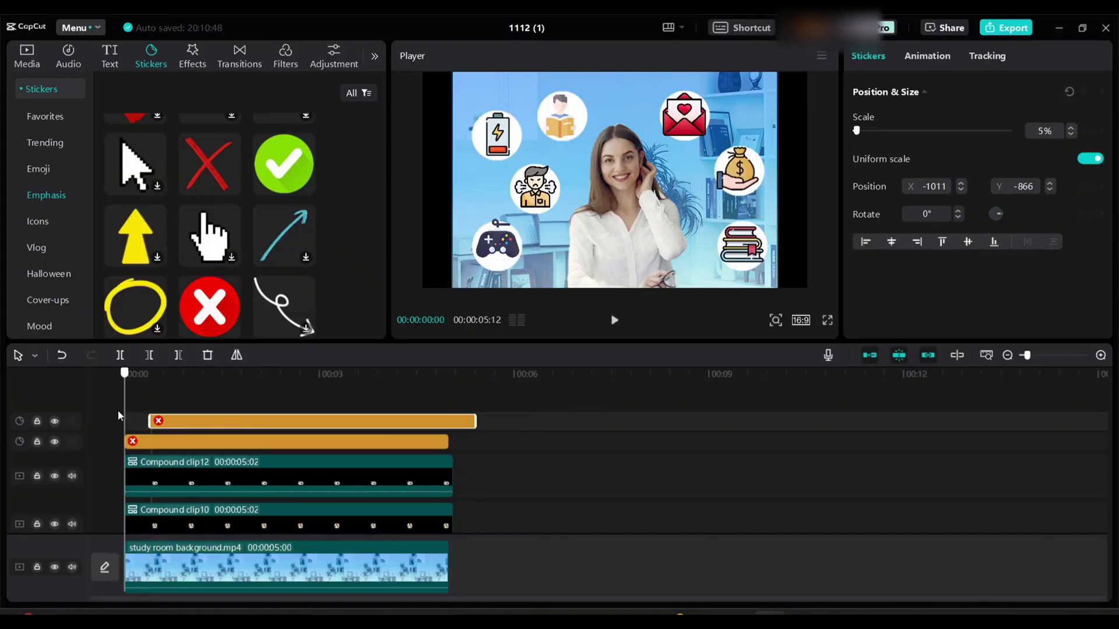
drag(119, 415, 122, 414)
click(150, 402)
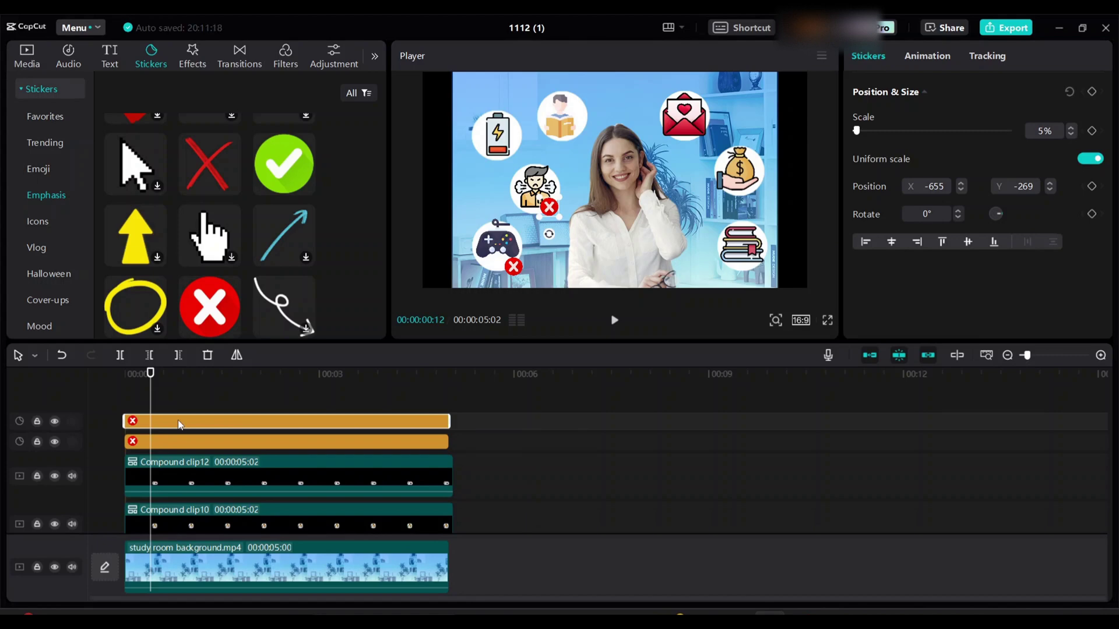
Step: Paste further X sticker copies and place one on the reading-person icon
click(355, 399)
key(ctrl+v)
drag(357, 421, 243, 421)
right_click(239, 421)
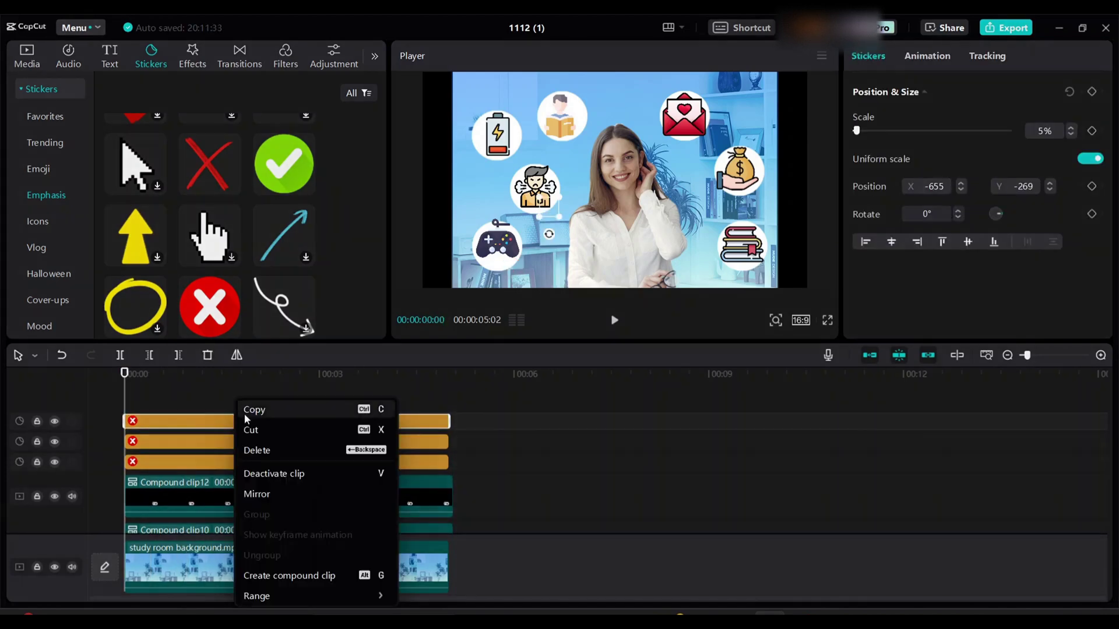
click(254, 409)
key(ctrl+v)
drag(551, 180, 583, 132)
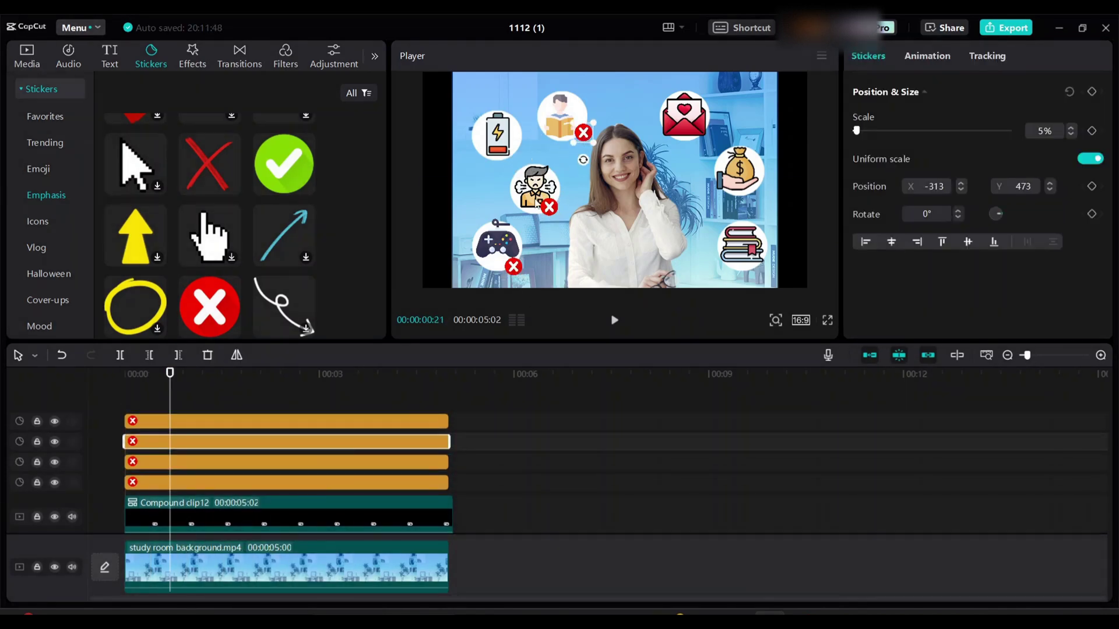
Step: Add a green check sticker for the envelope, stretched to five seconds
click(129, 374)
click(283, 164)
drag(324, 420, 450, 421)
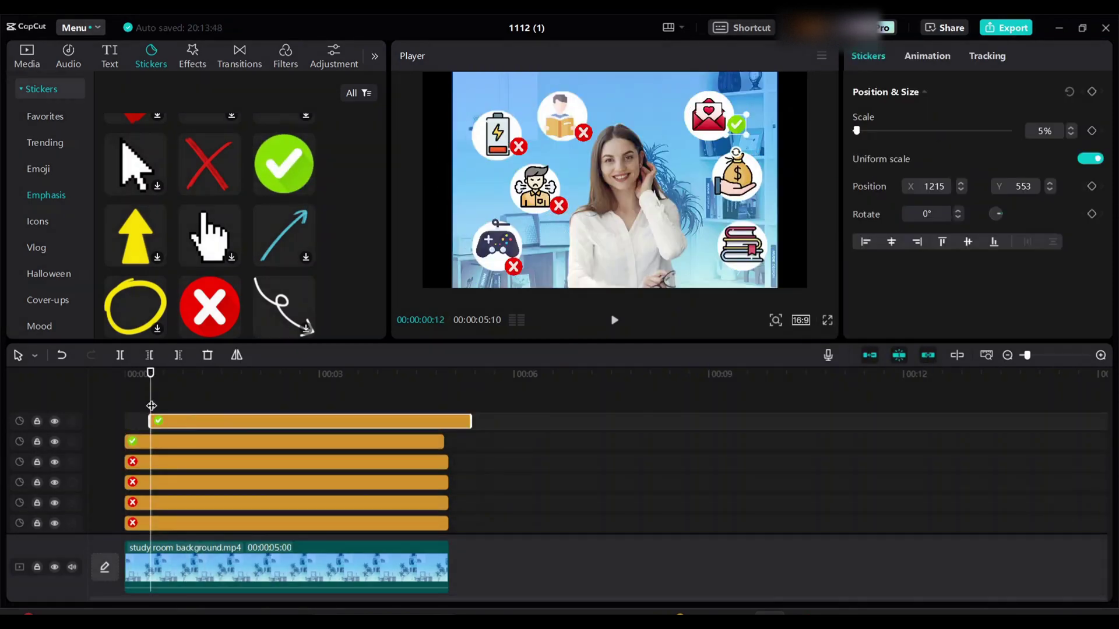
Step: Align the duplicated check sticker clips to 00:00 and position them over the money bag and books icons
mouse_move(151, 406)
mouse_down()
mouse_move(126, 406)
mouse_move(192, 431)
mouse_up()
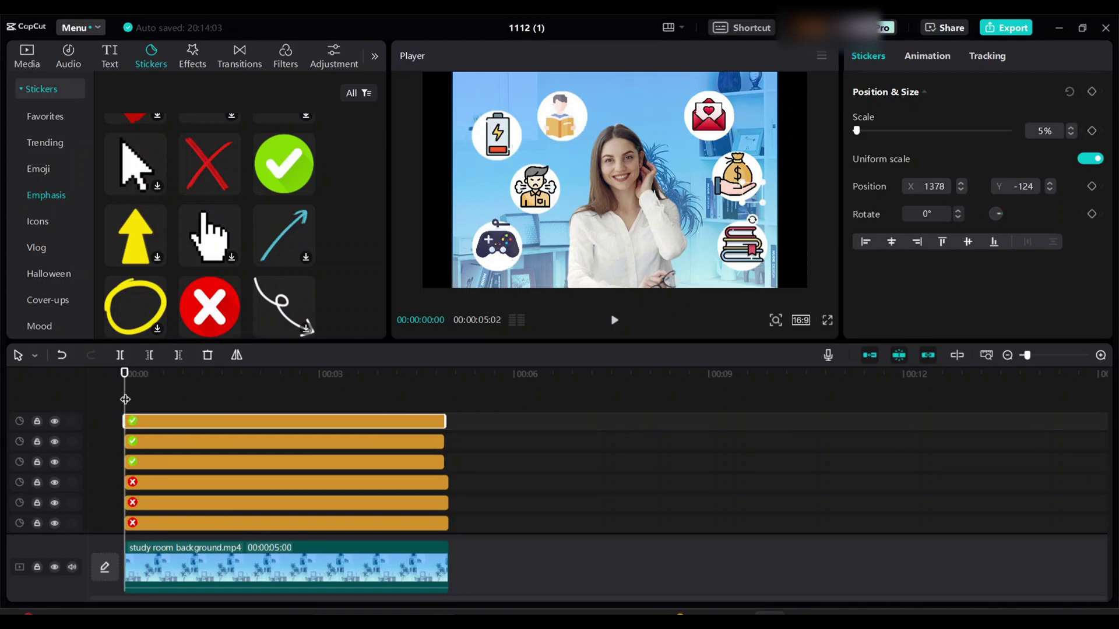
drag(124, 400, 163, 399)
click(761, 264)
click(736, 130)
click(558, 206)
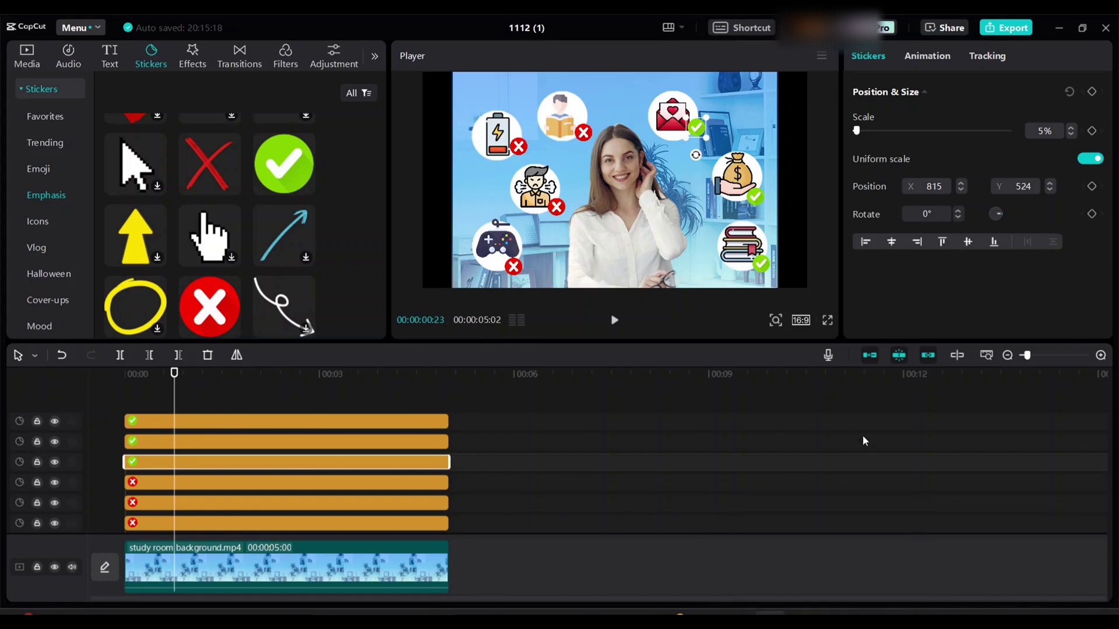
Step: Name the still-frame export 'ALI THUMBNAIL RECREATED'
click(159, 404)
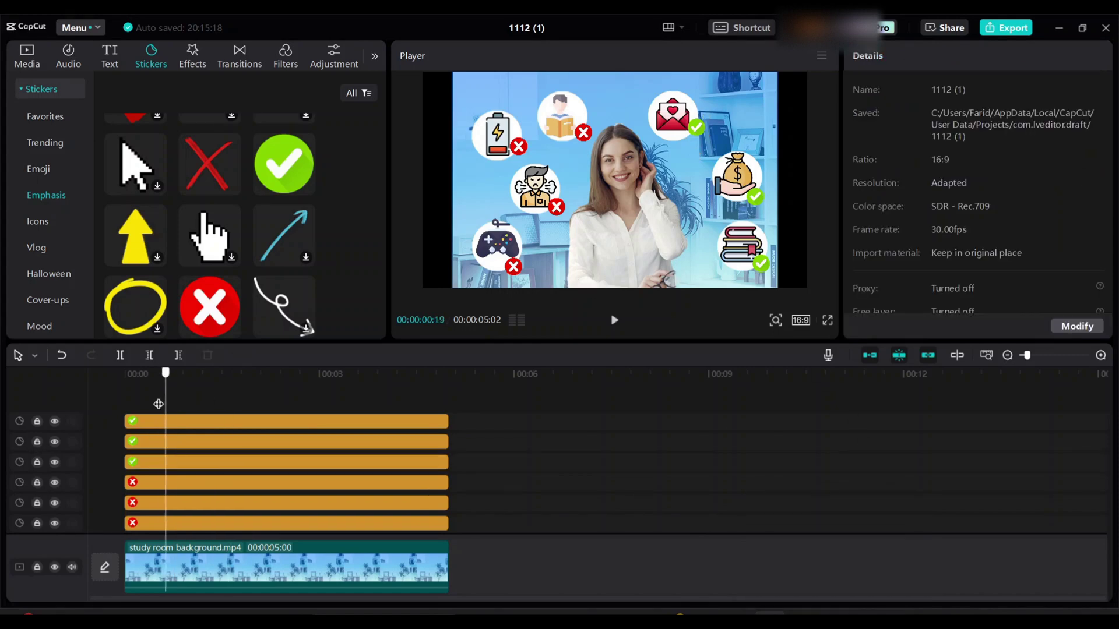
click(822, 55)
click(804, 126)
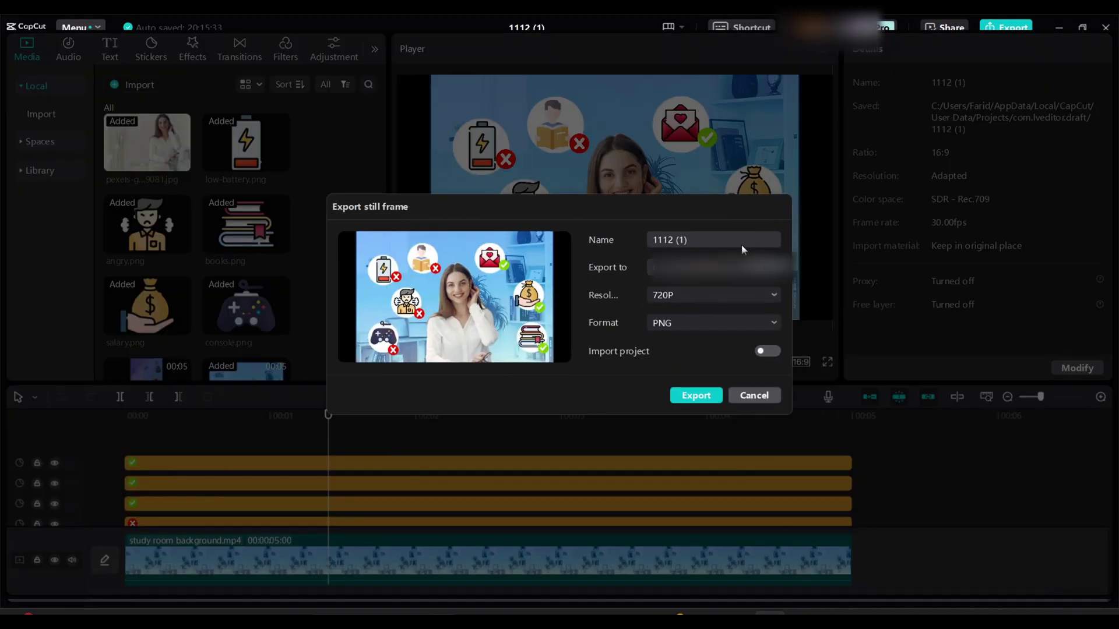
key(BackSpace)
text(ALI THUMBNAIL)
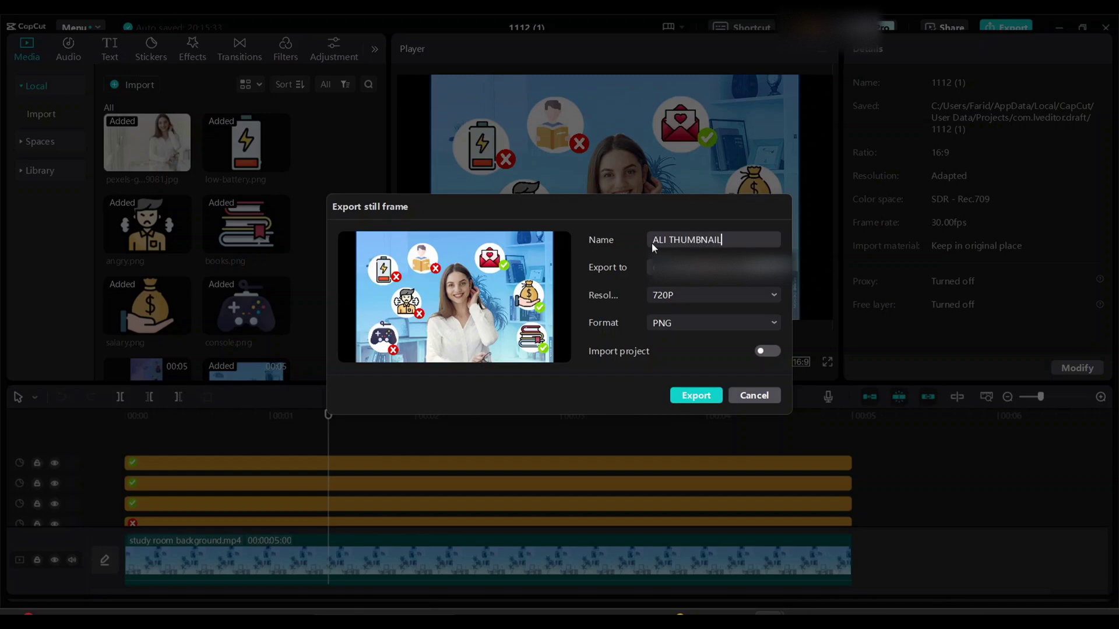
text( RECREATED)
Step: Export the still frame at 720P resolution in PNG format
click(694, 294)
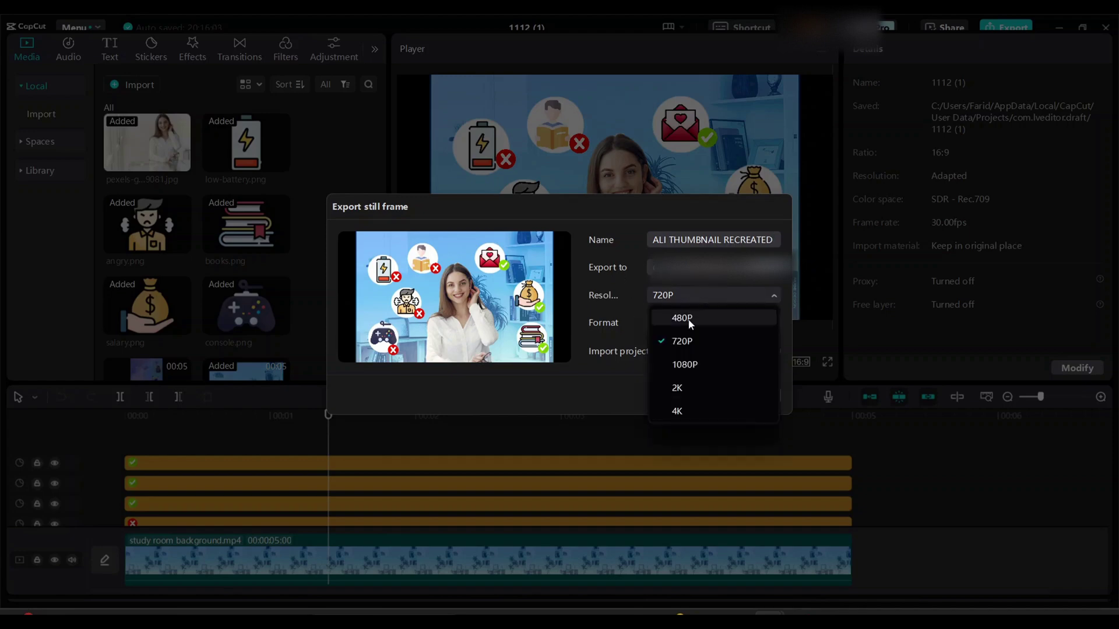
click(691, 341)
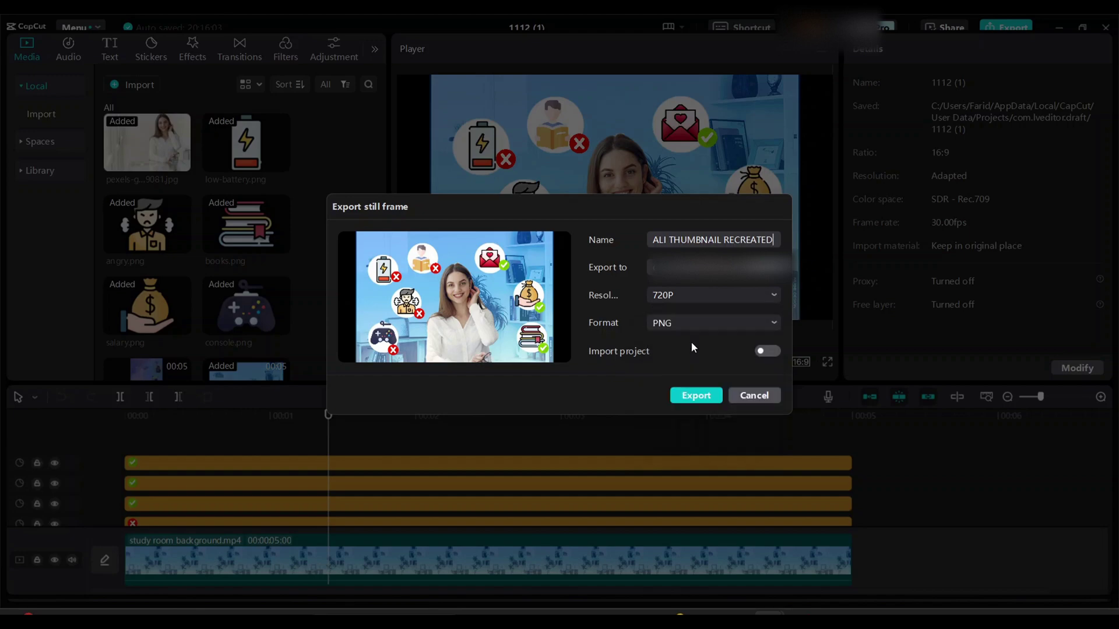
click(662, 325)
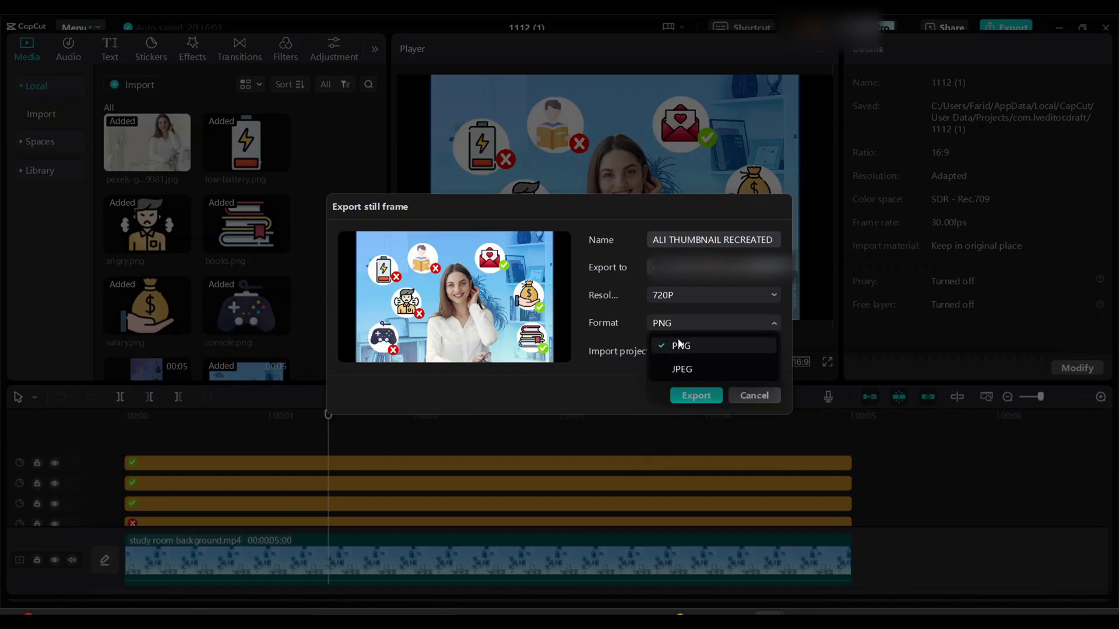
click(587, 376)
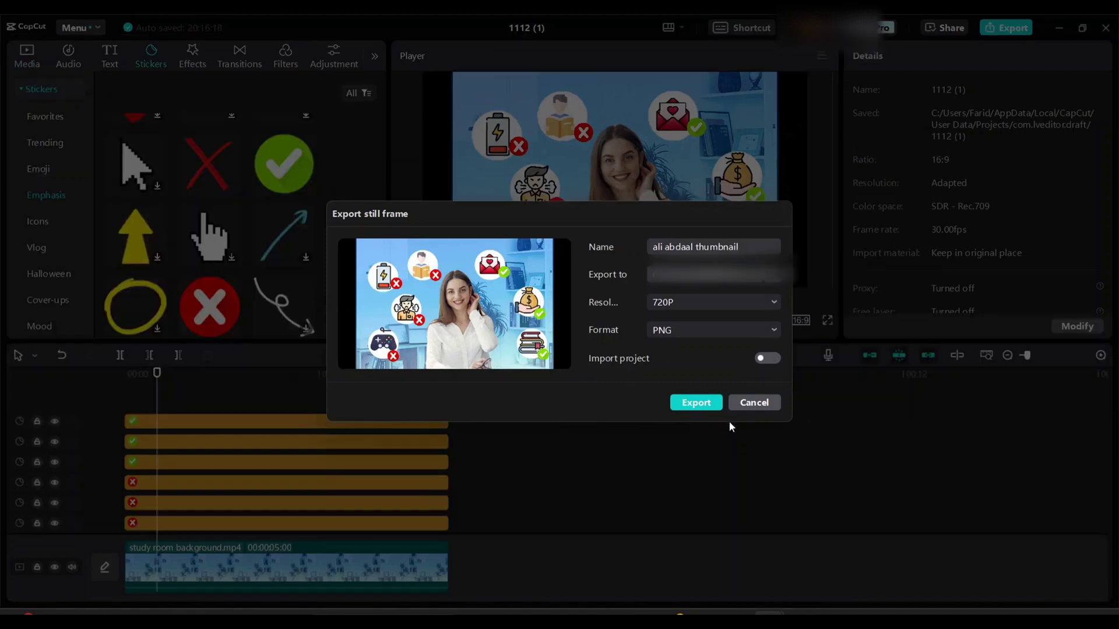
click(708, 410)
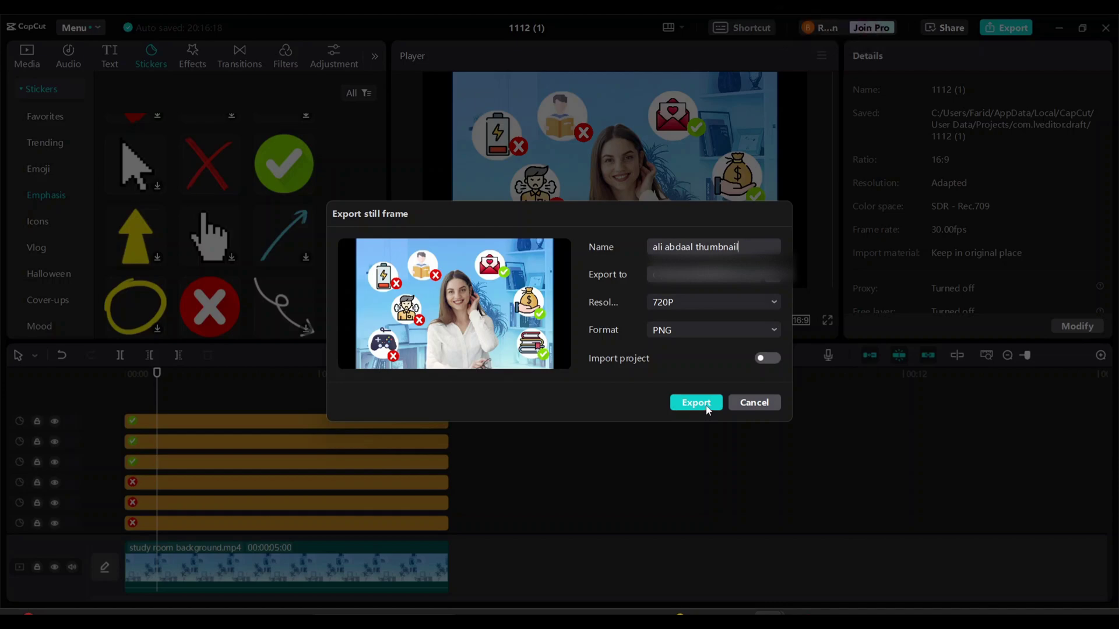